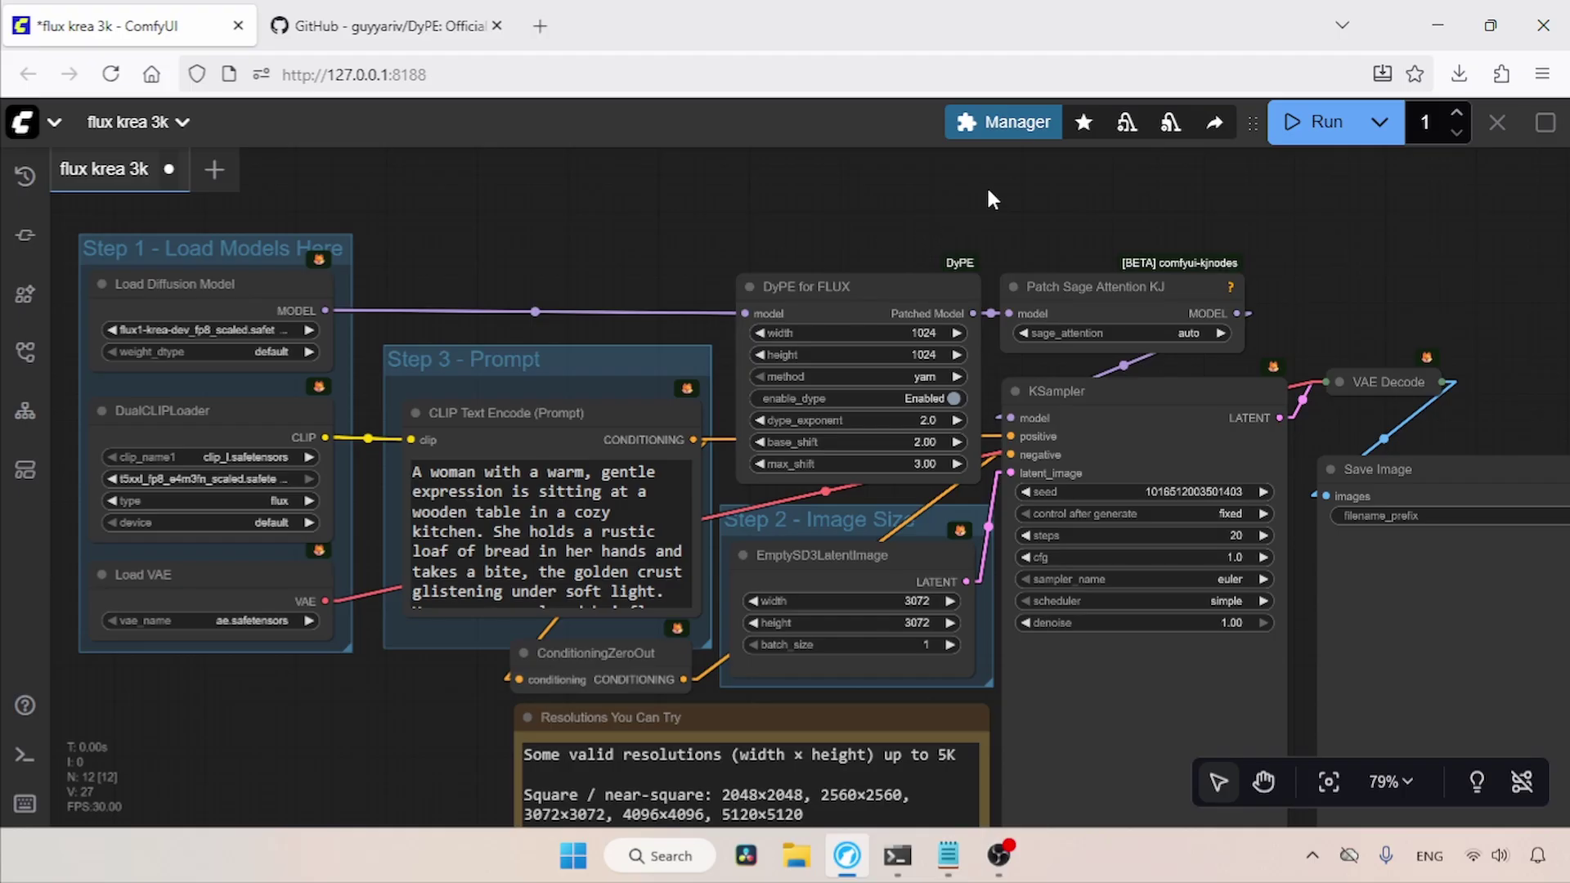
Step: Search the Manager's custom node packages for 'comfyui dype', then close the manager
left_click(1022, 127)
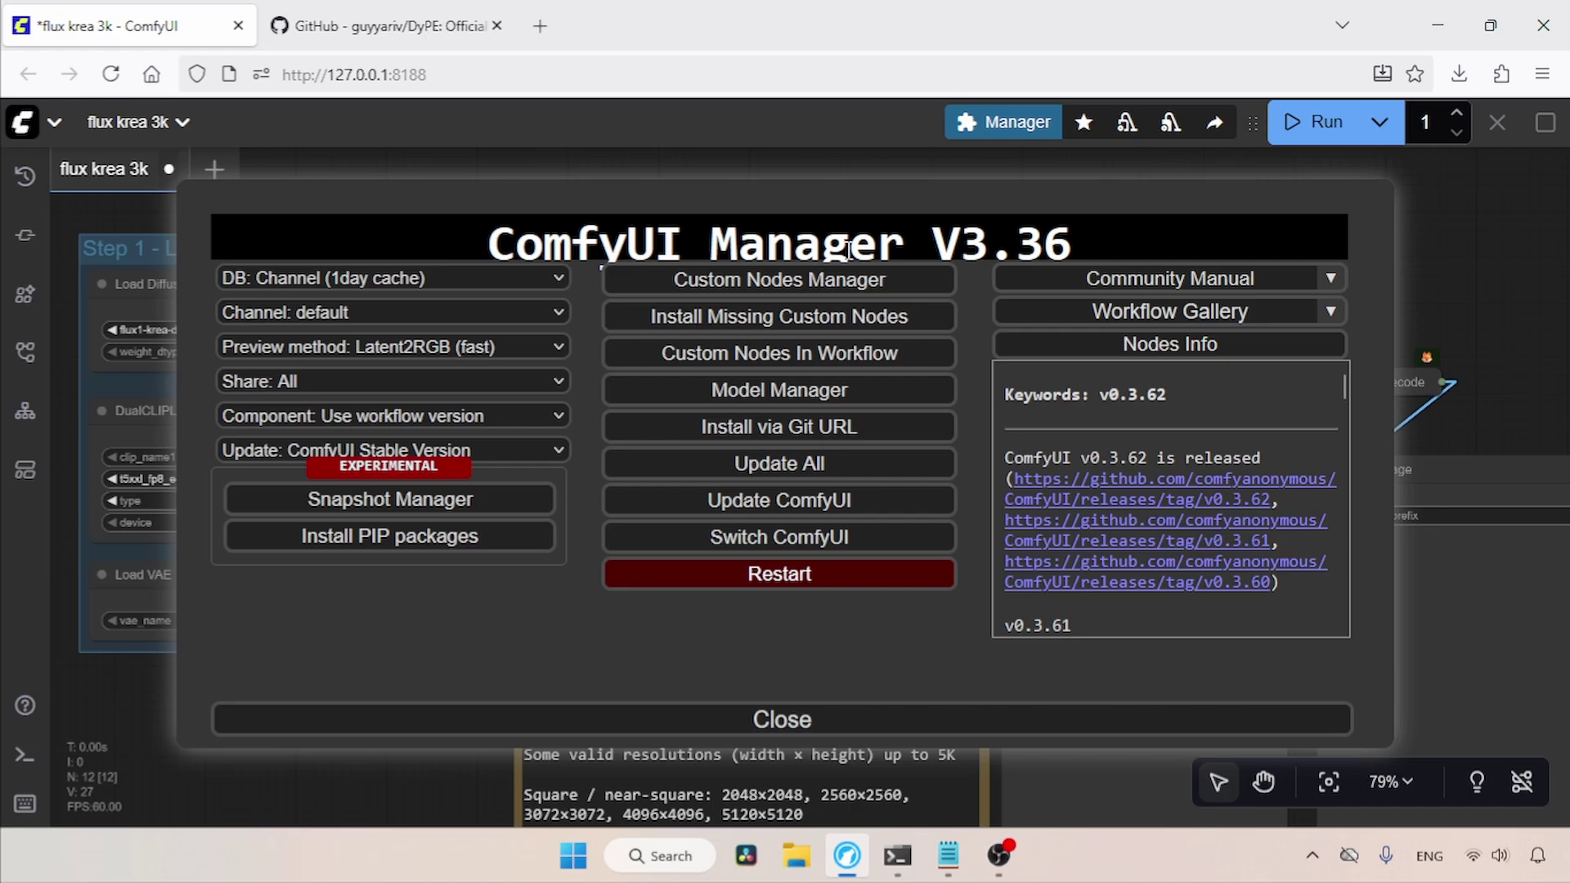
left_click(773, 282)
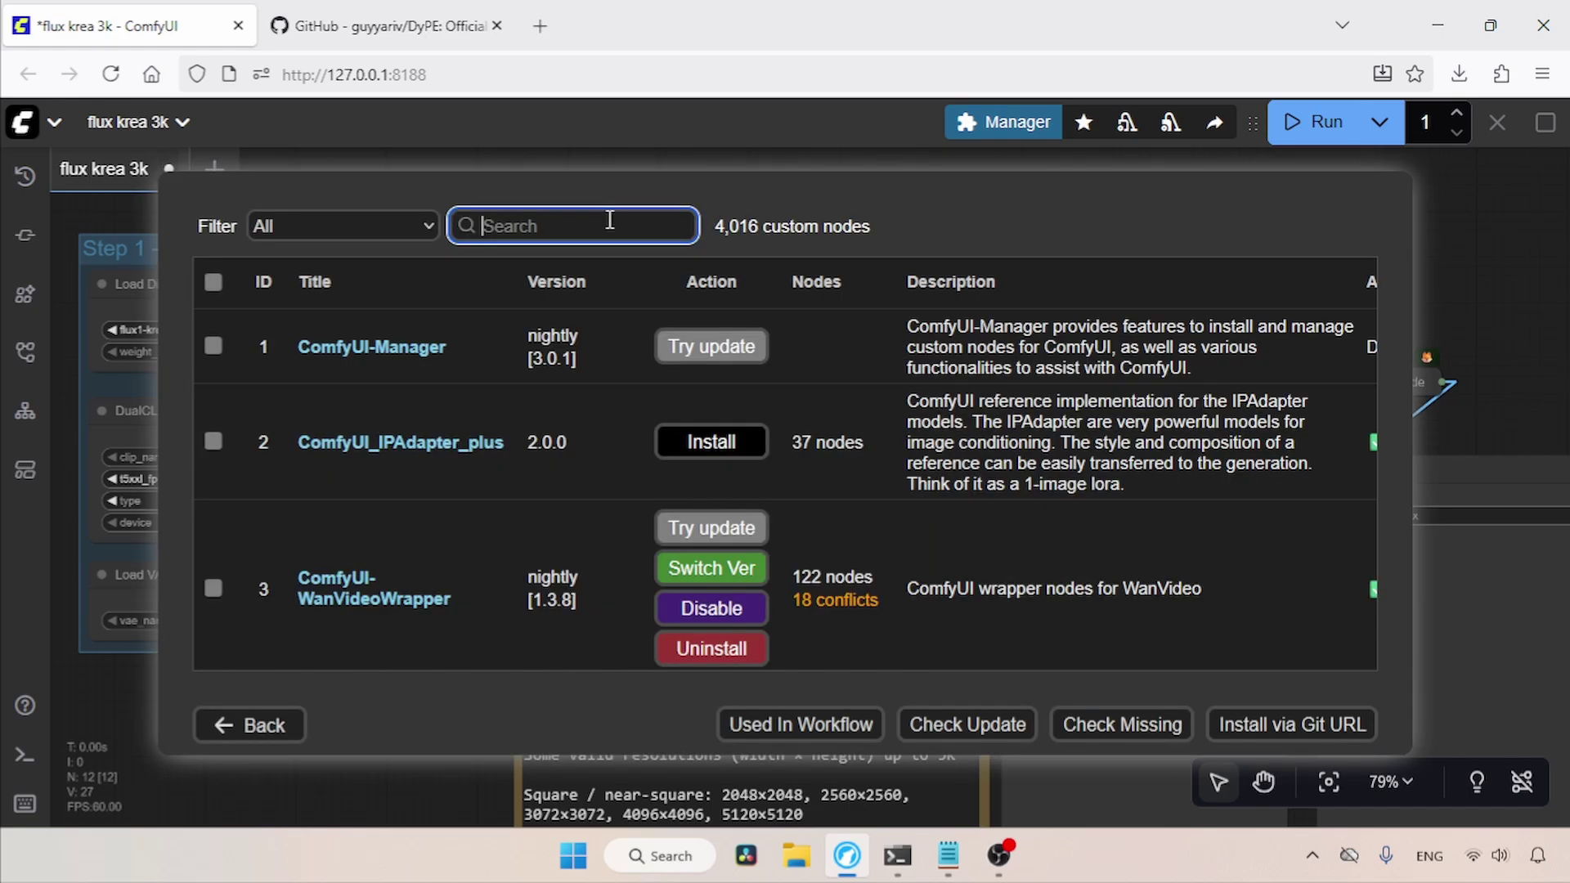
type("comfyui dype")
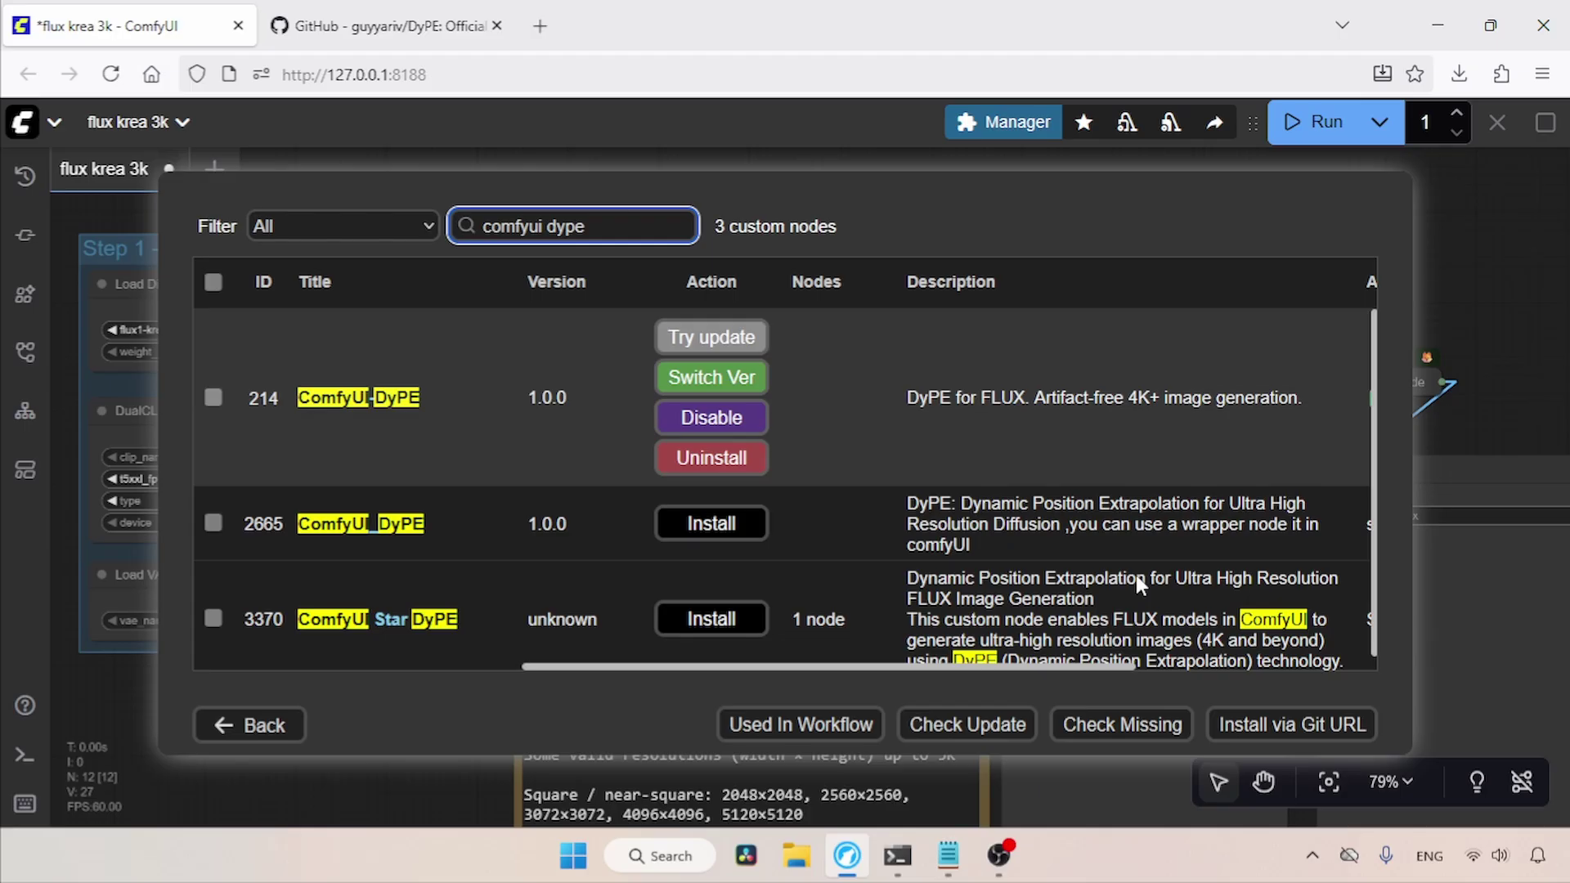
left_click_drag(978, 664, 1186, 670)
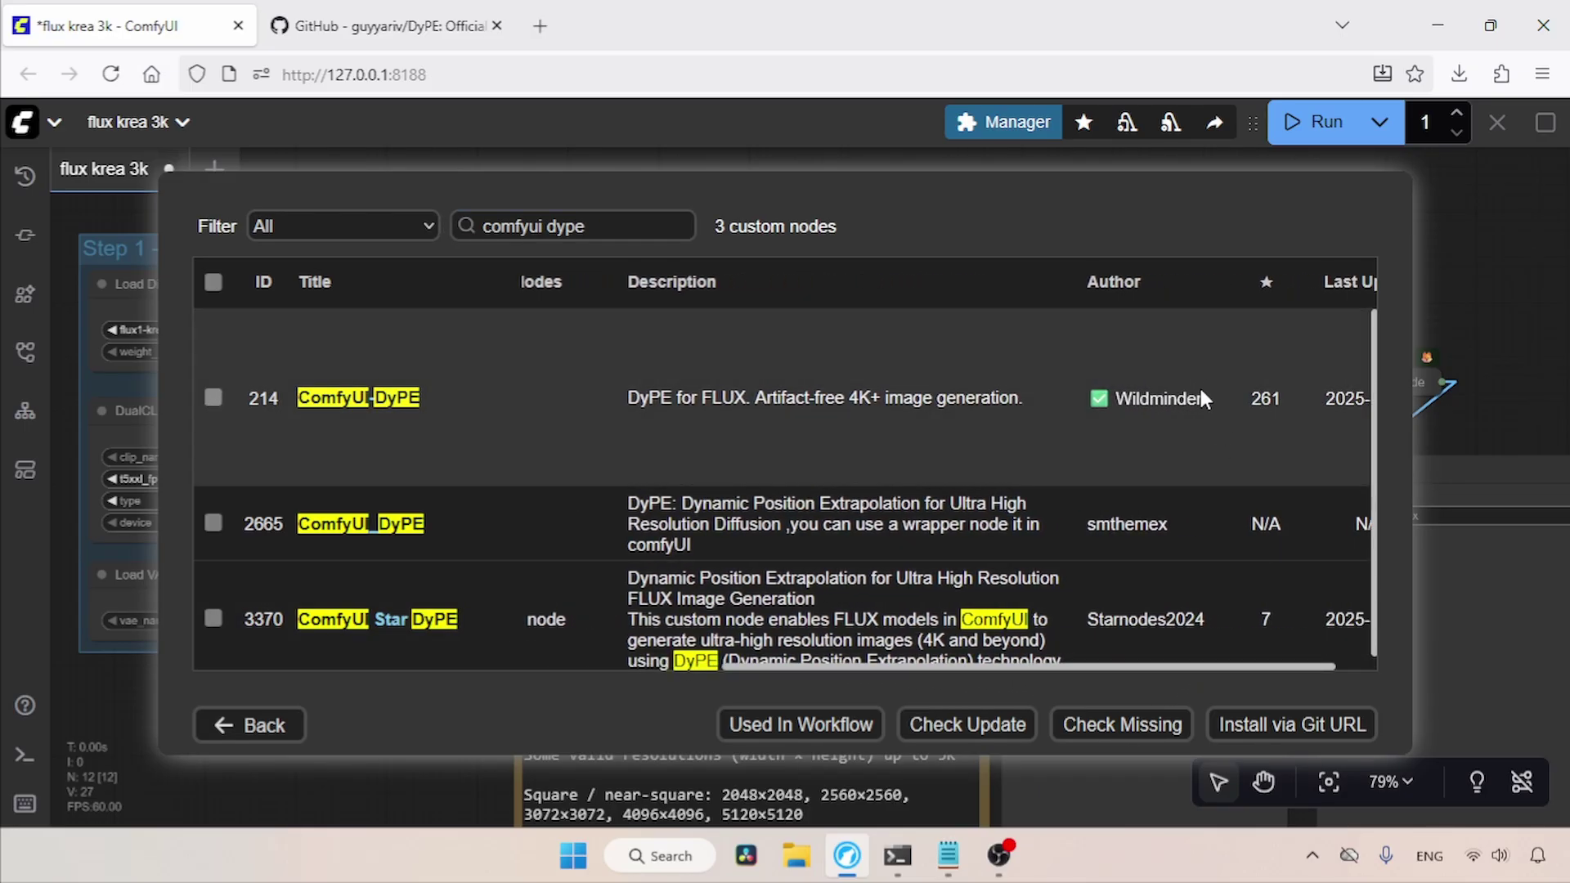
mouse_move(1190, 397)
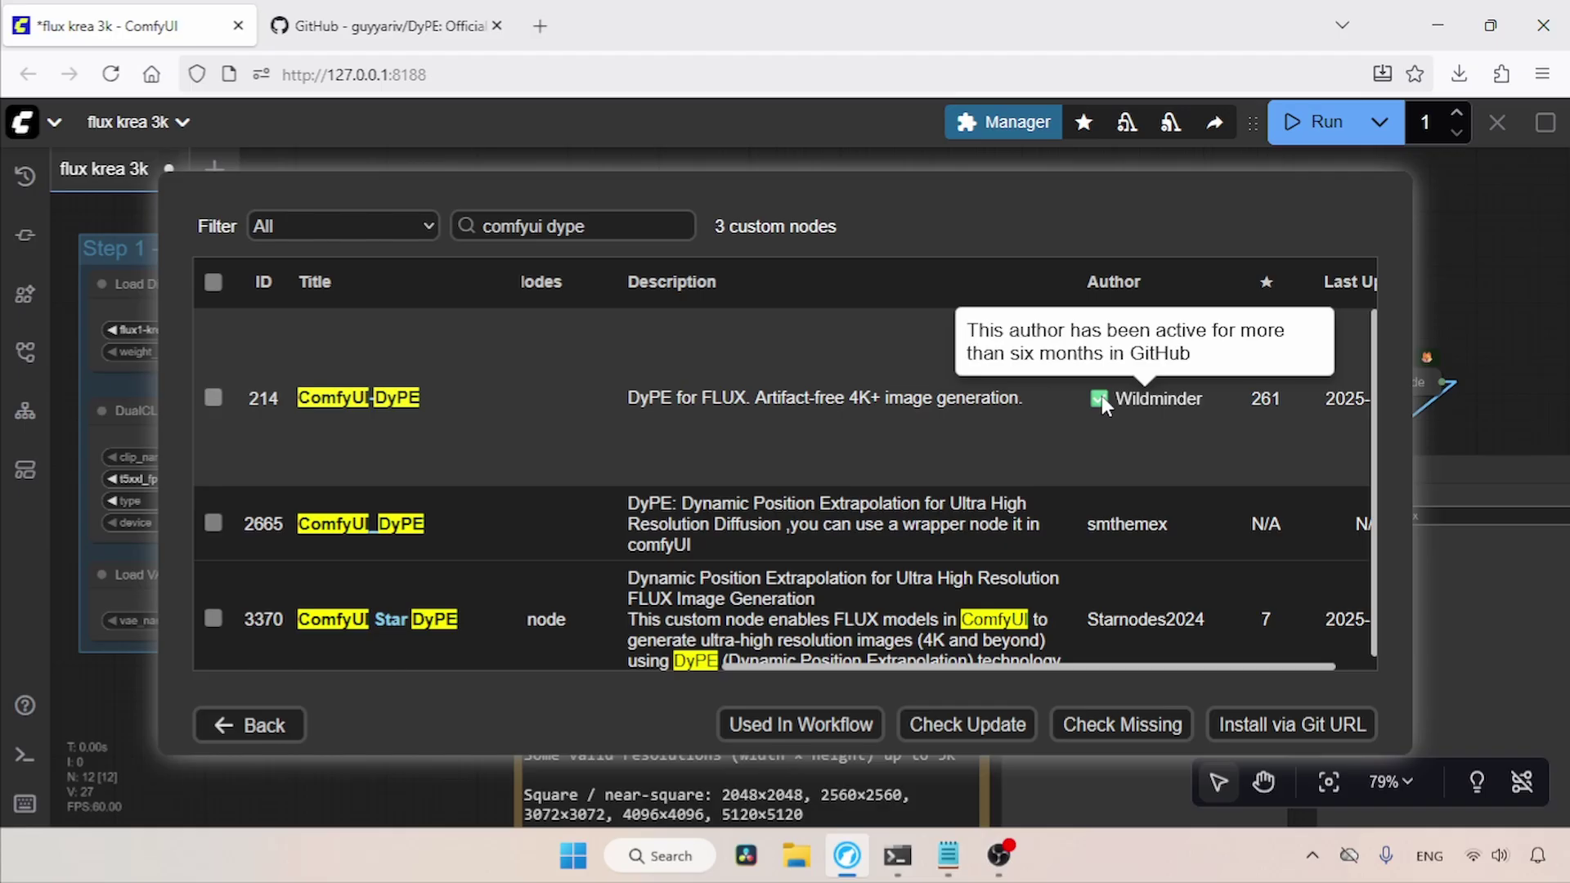
left_click_drag(932, 666, 668, 669)
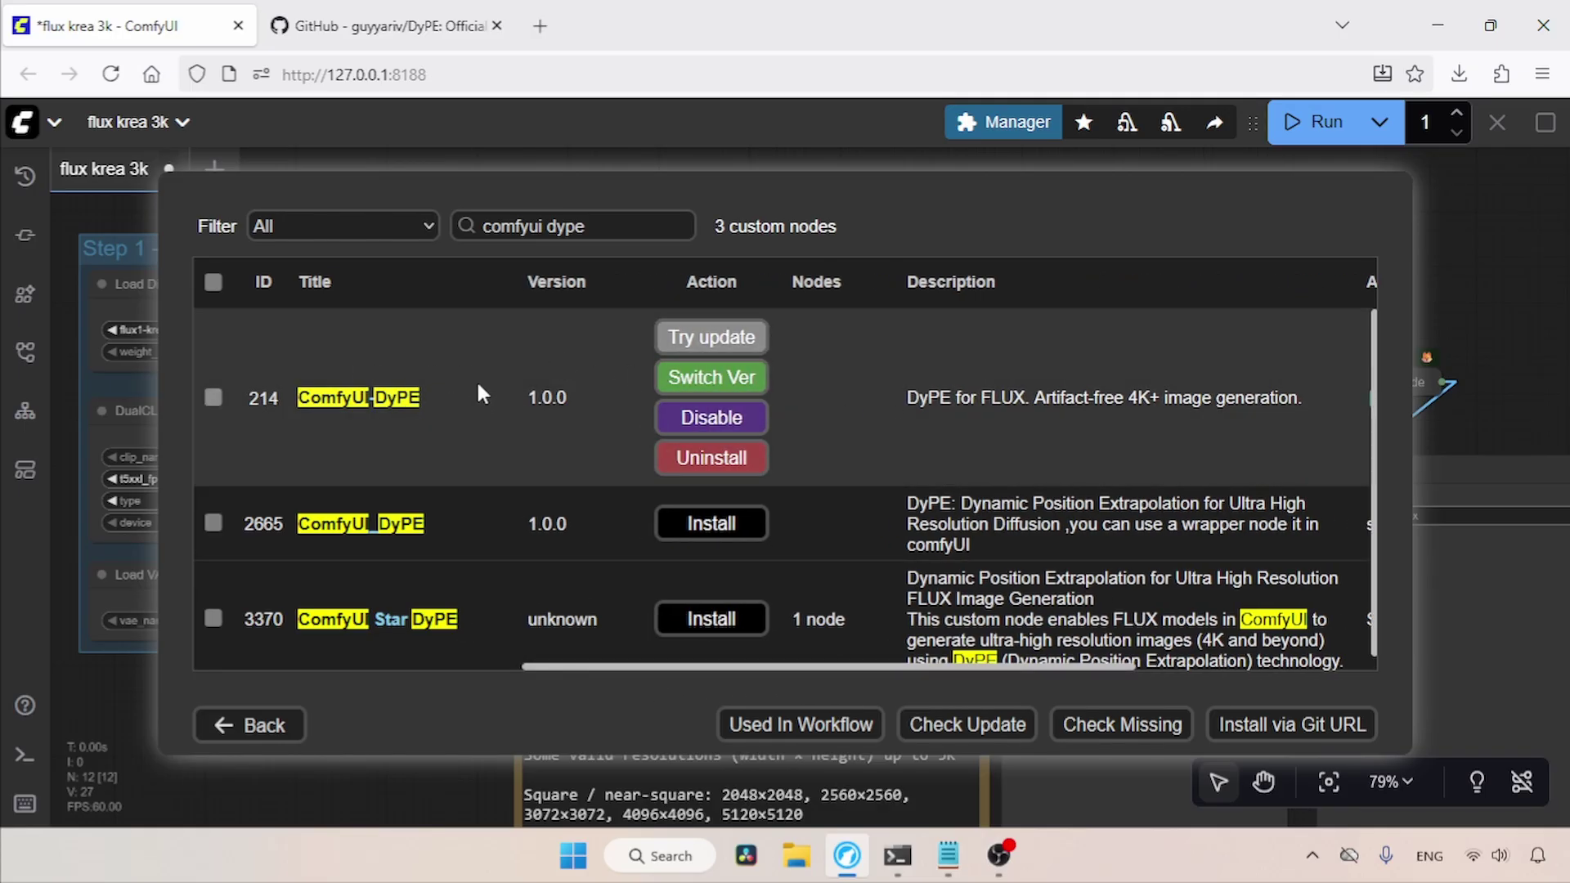
left_click(291, 729)
left_click(840, 721)
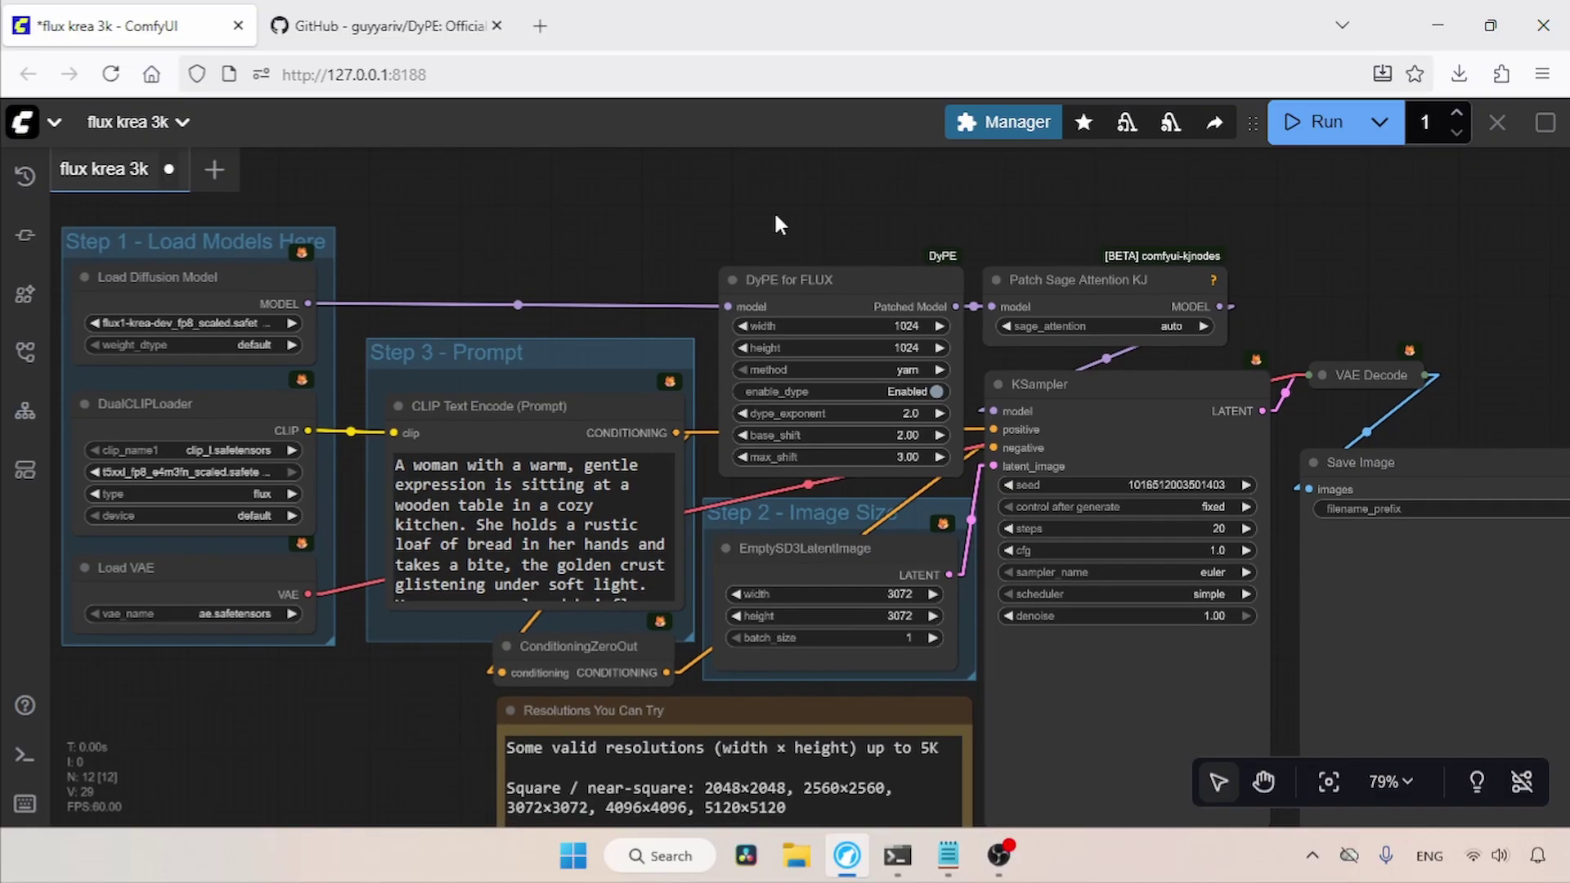
Step: Pan the workflow and set the canvas zoom to 96%
left_click_drag(433, 261, 487, 239)
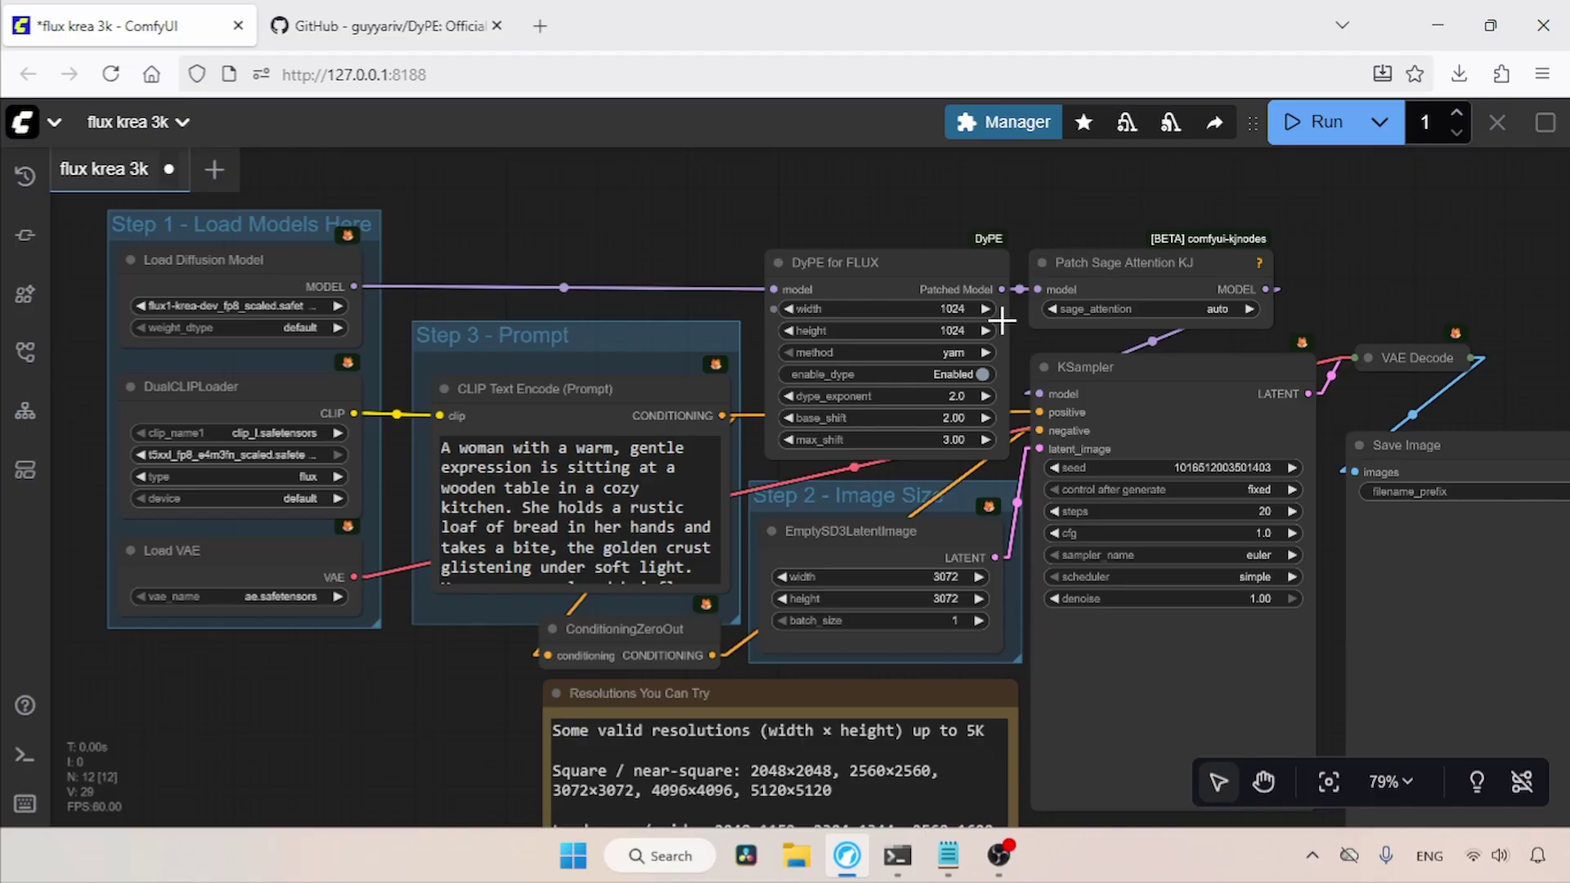
left_click(1390, 781)
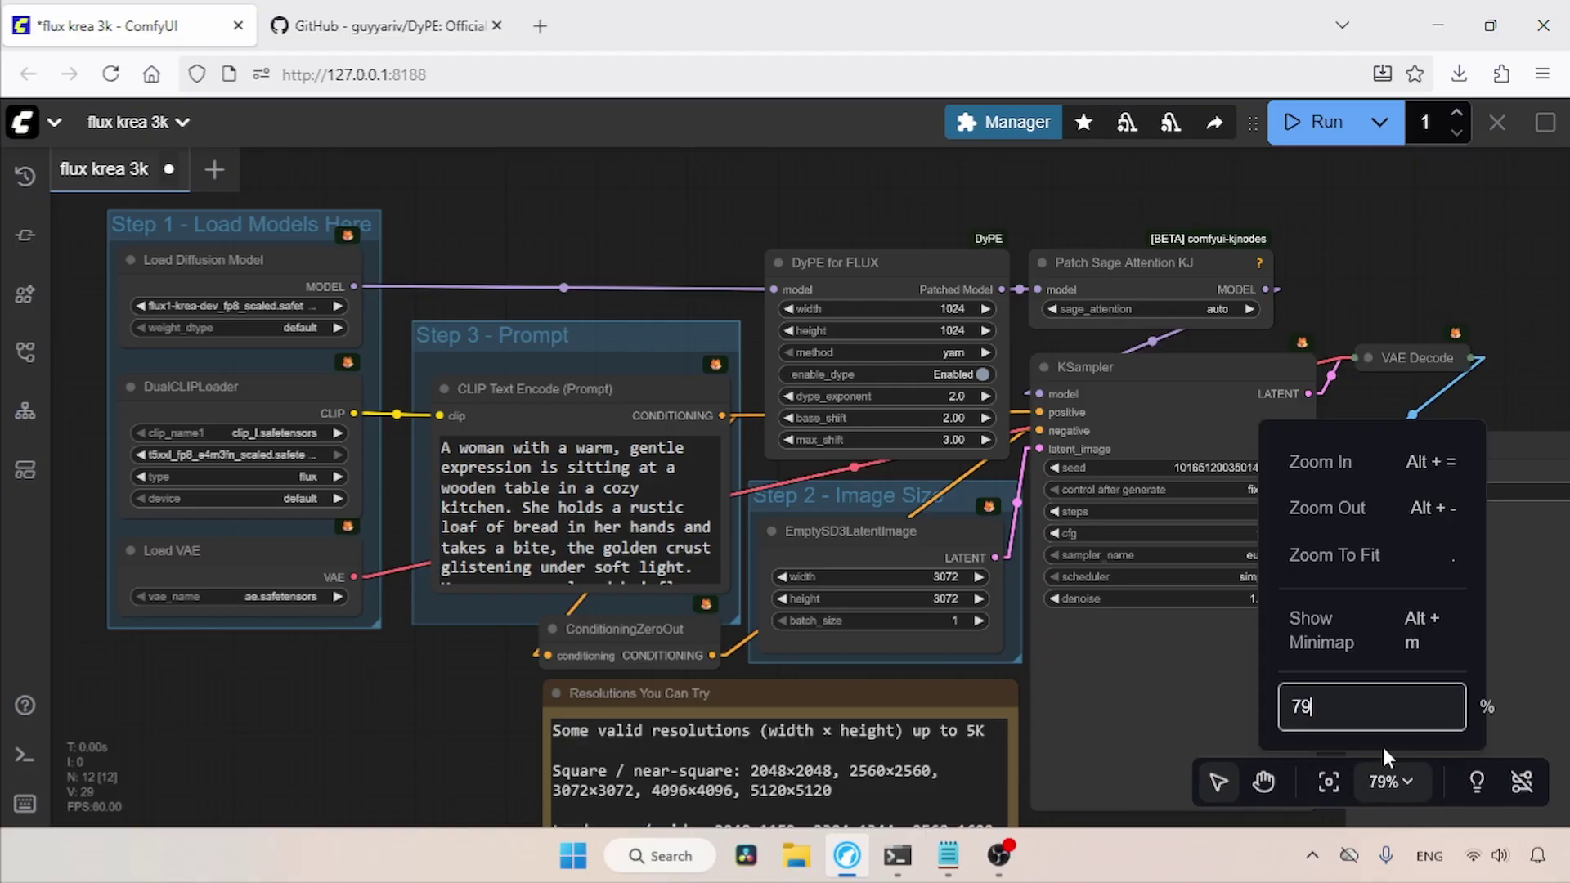
left_click(1314, 464)
left_click(1314, 464)
left_click(932, 248)
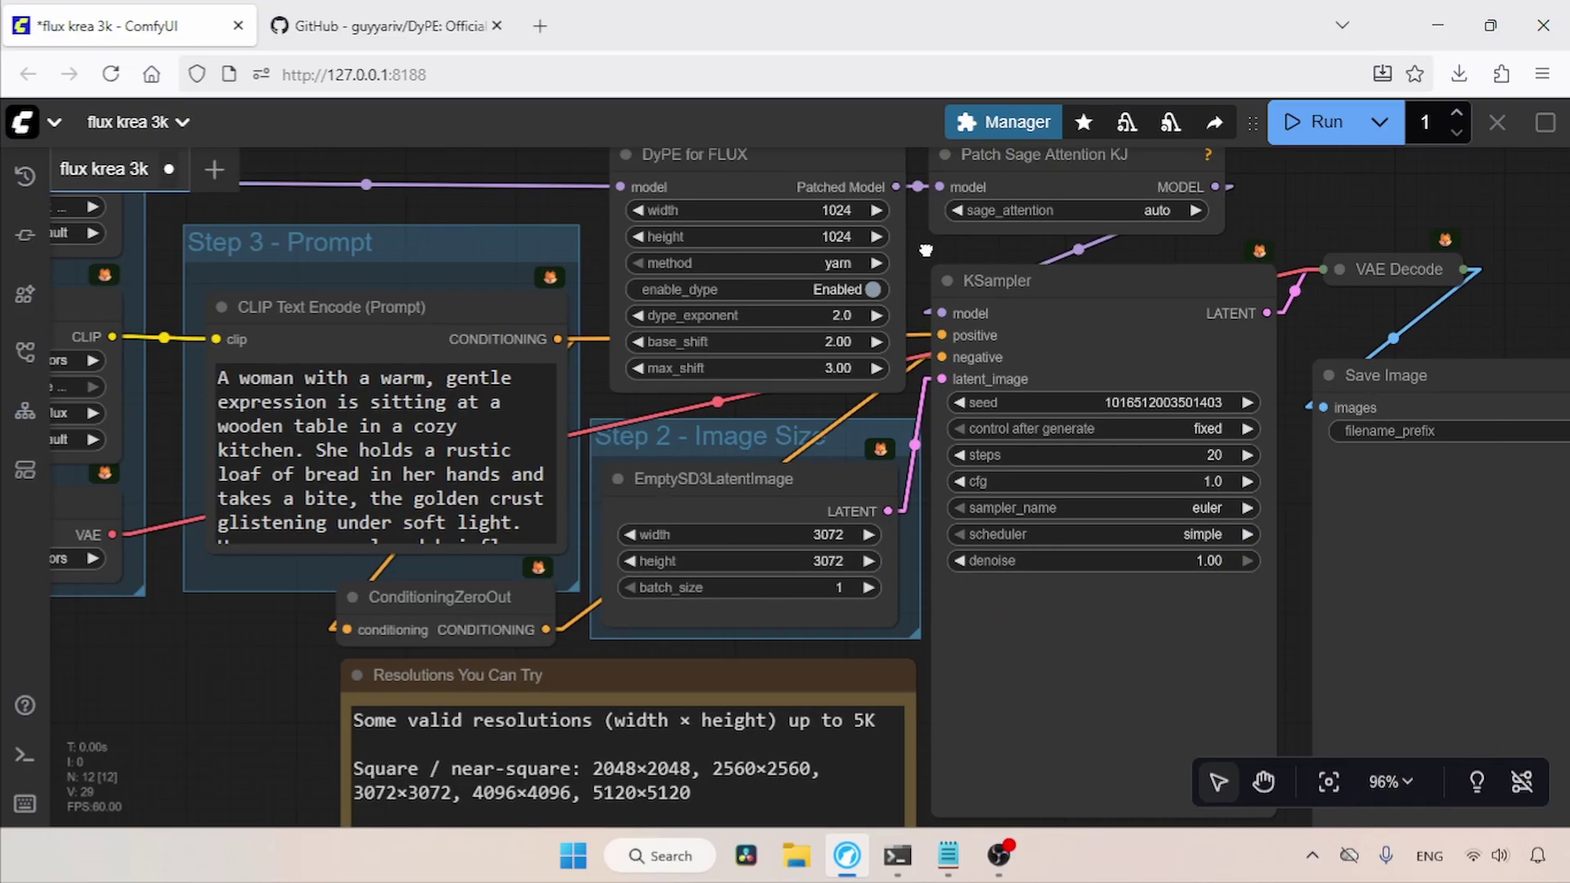
left_click_drag(932, 248, 1078, 301)
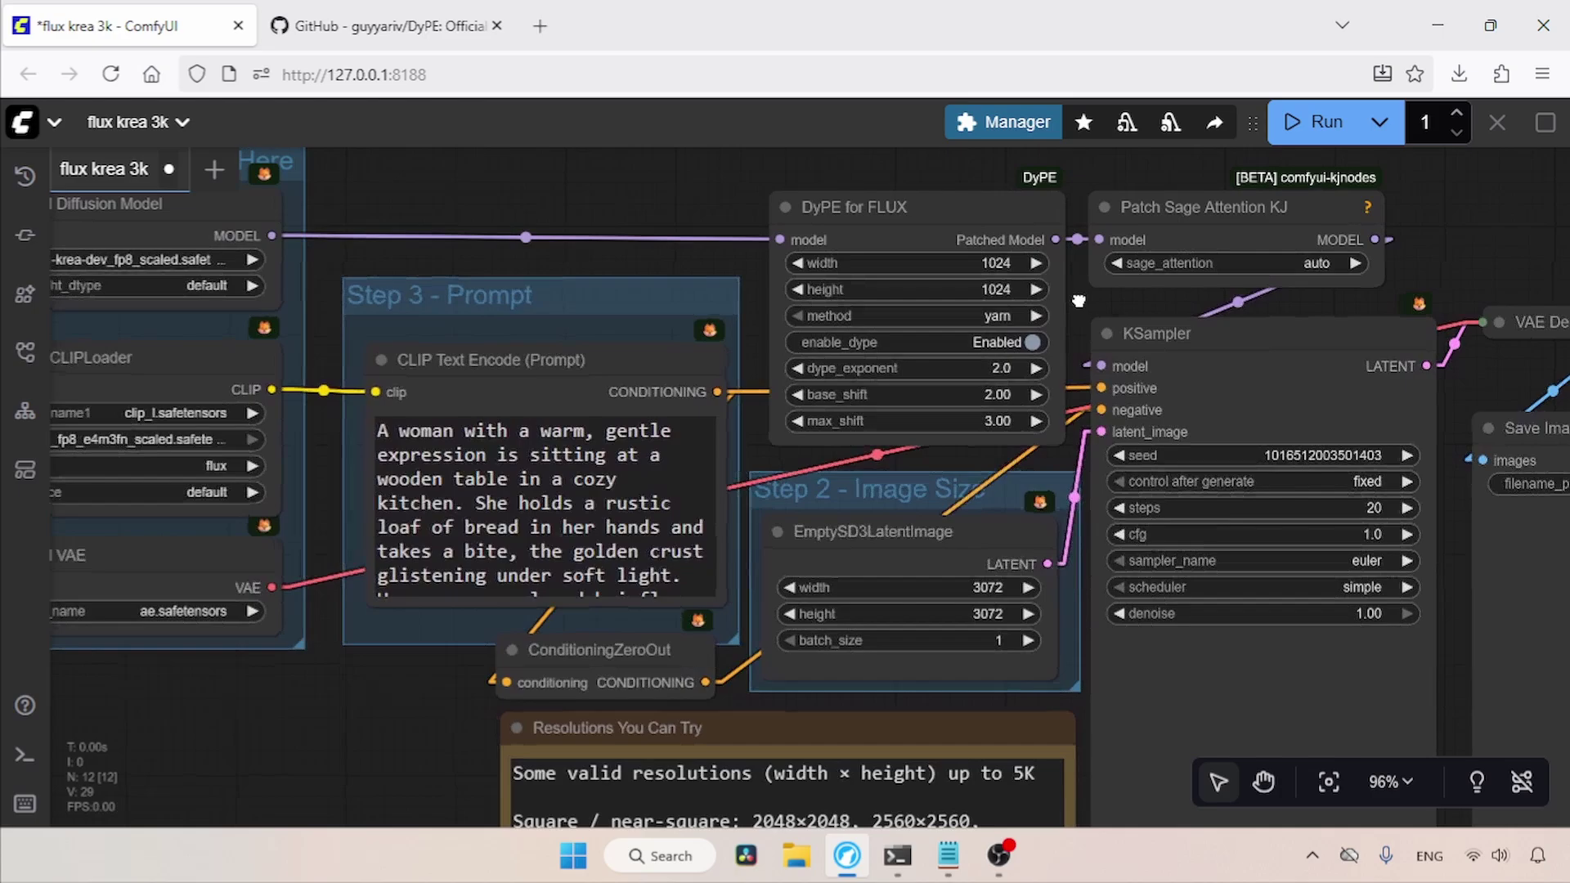
left_click_drag(1078, 301, 1081, 301)
left_click(961, 317)
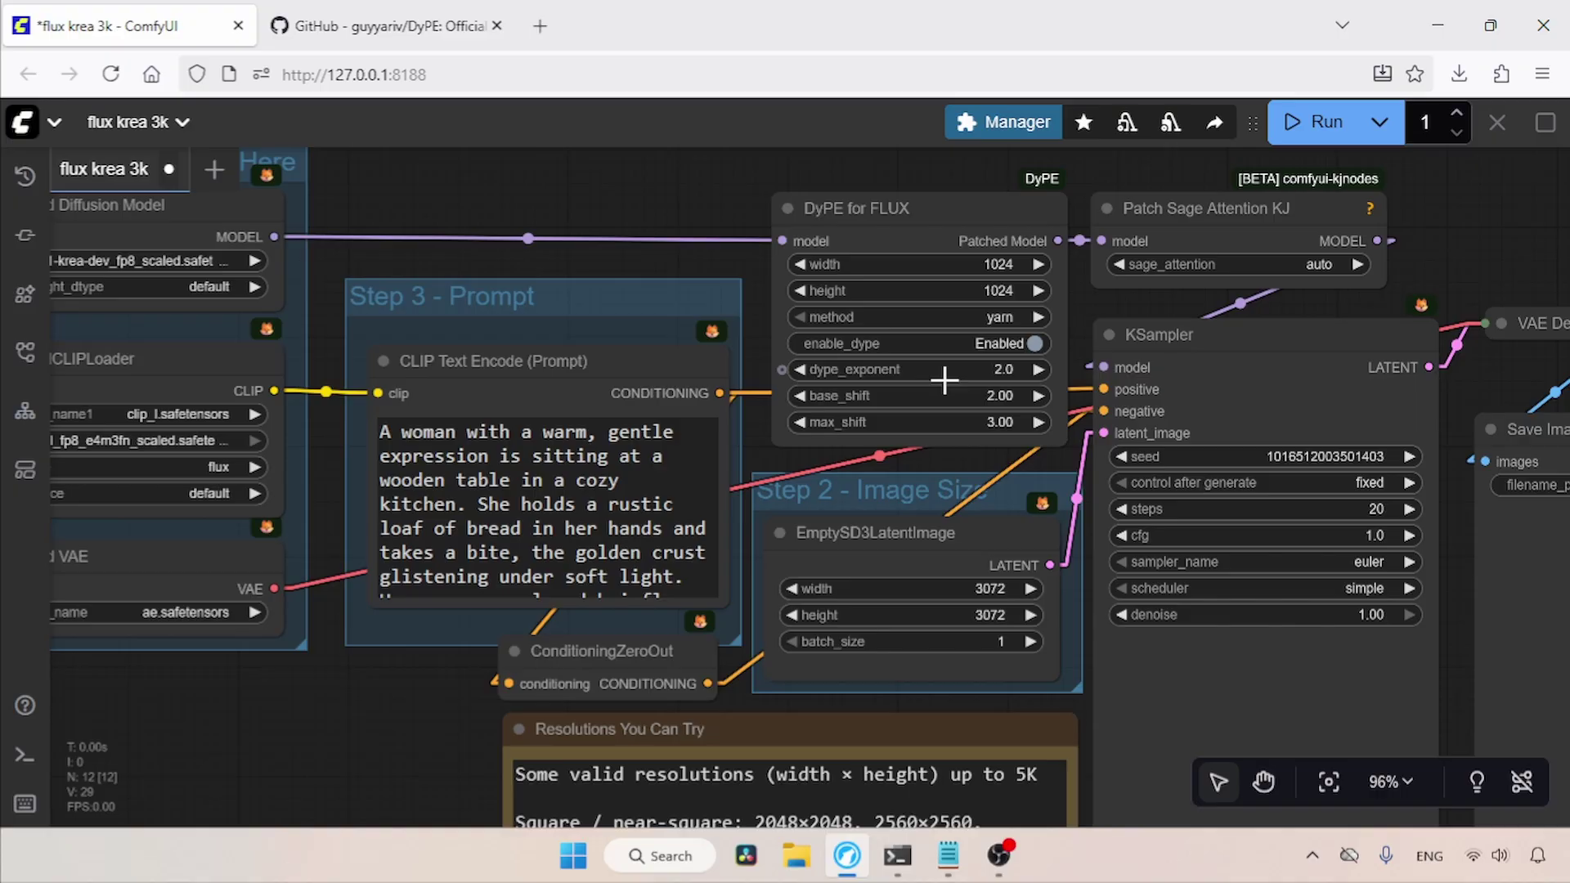
Step: Check the resolutions note, run the 3072×3072 kitchen bread generation, and bring Save Image into view
mouse_move(944, 380)
mouse_move(964, 434)
left_click_drag(941, 458, 910, 392)
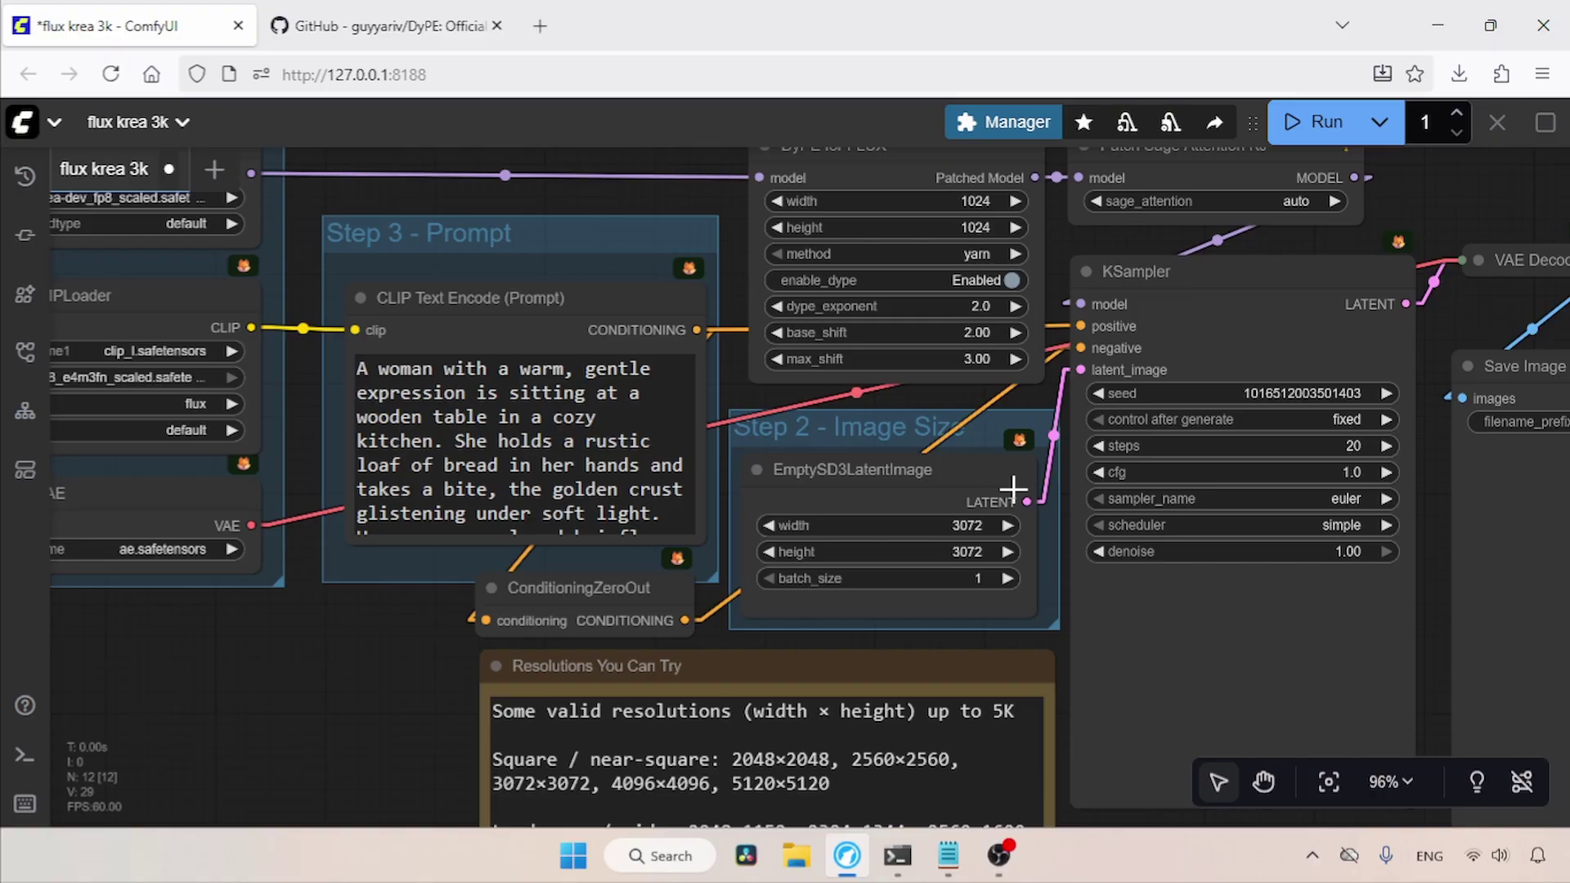
left_click_drag(379, 753, 434, 579)
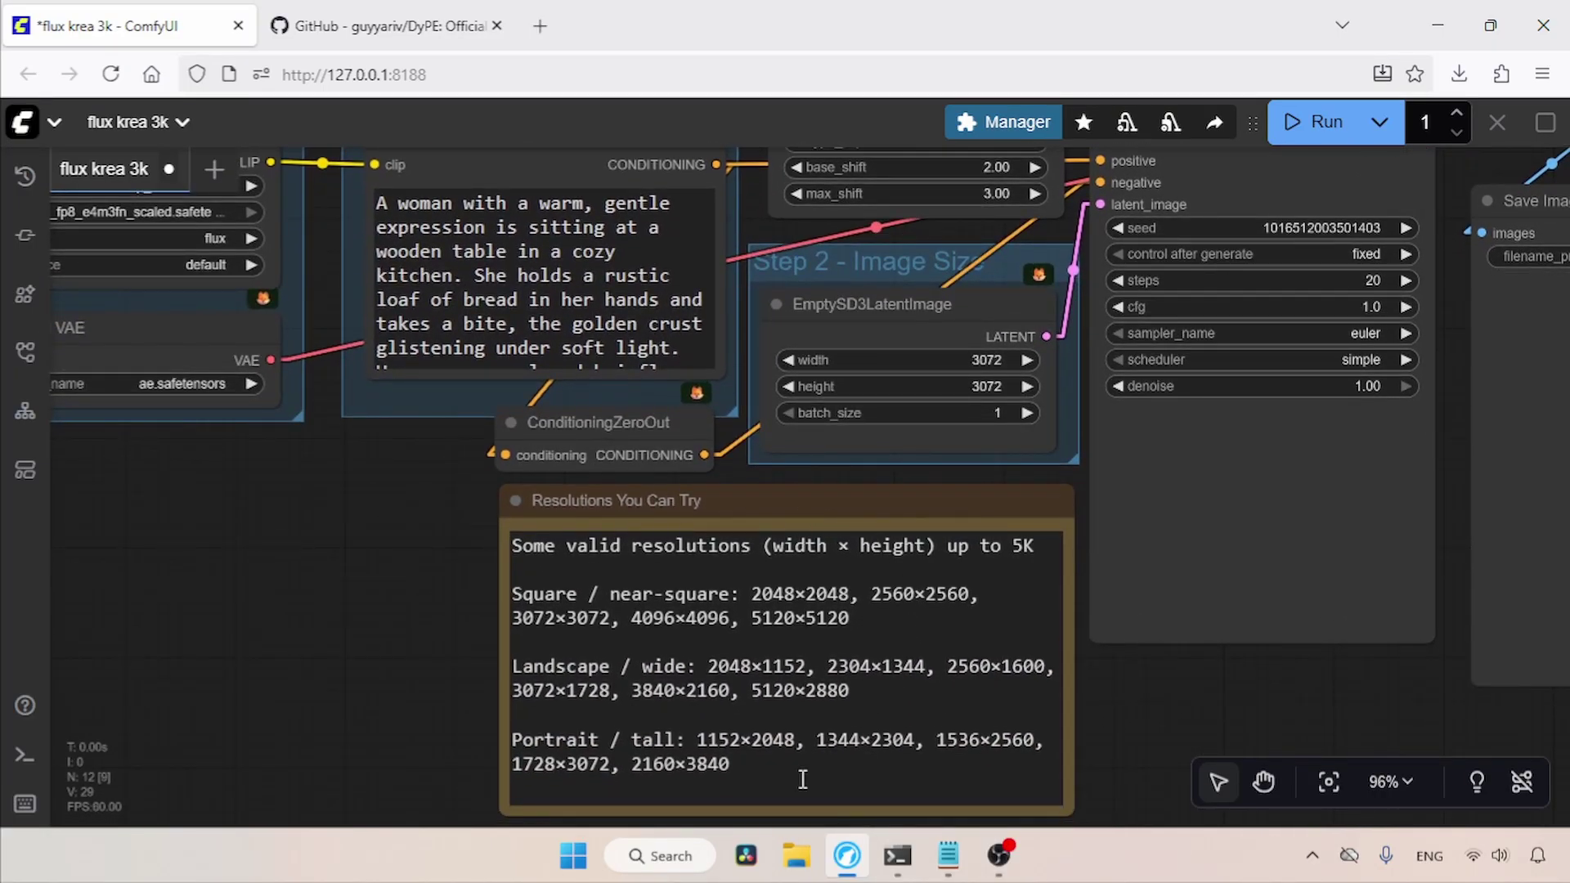
scroll(1072, 483, "up", 2)
scroll(1072, 482, "right", 2)
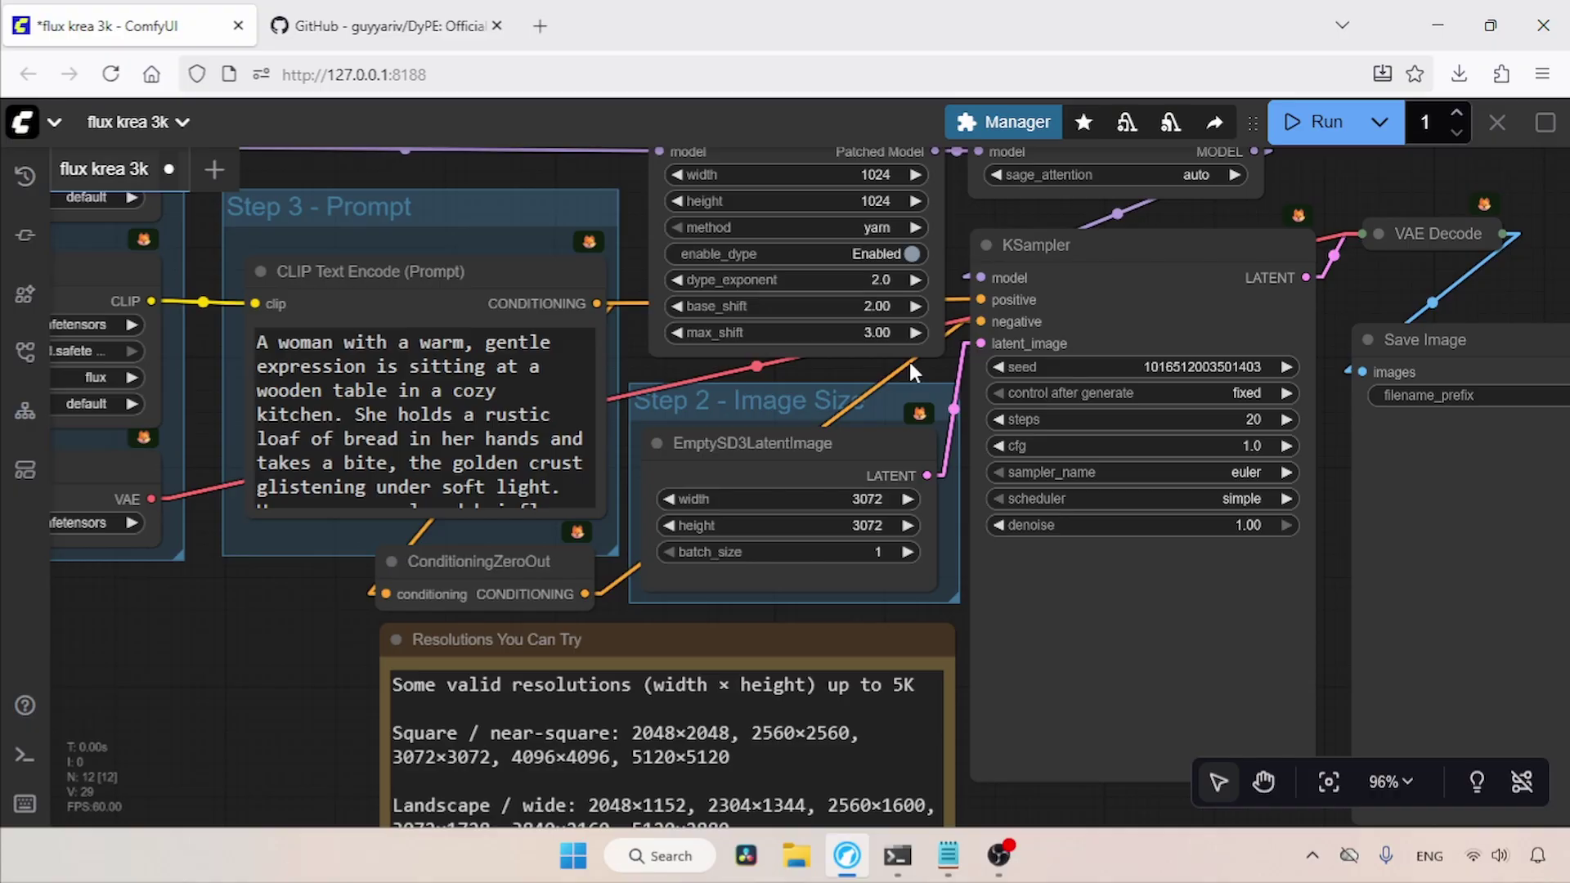
left_click(1316, 121)
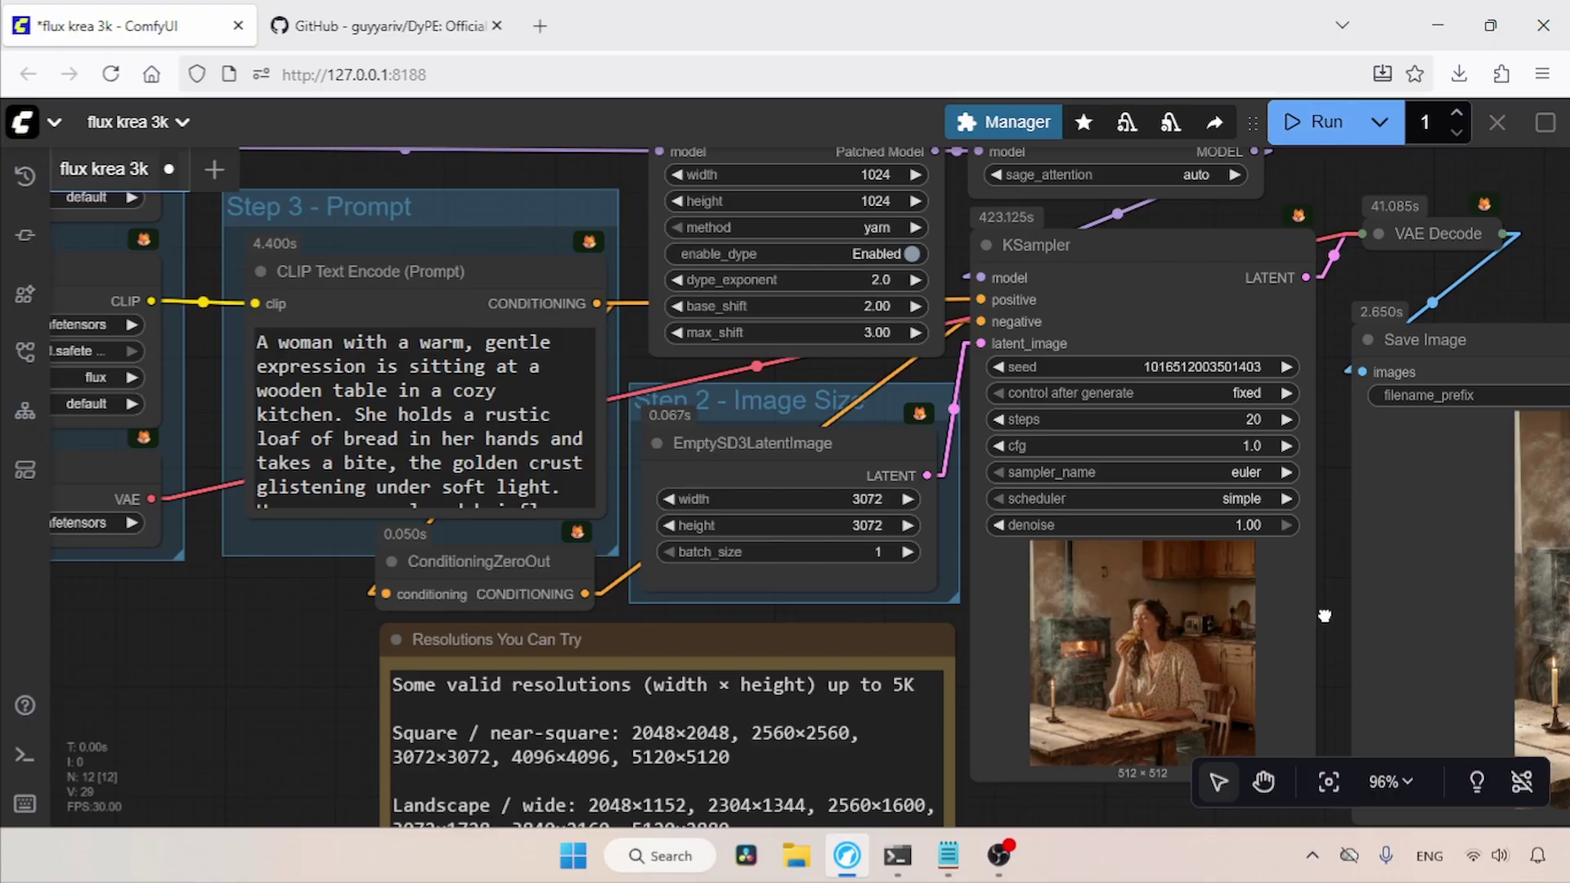
left_click_drag(1325, 615, 687, 497)
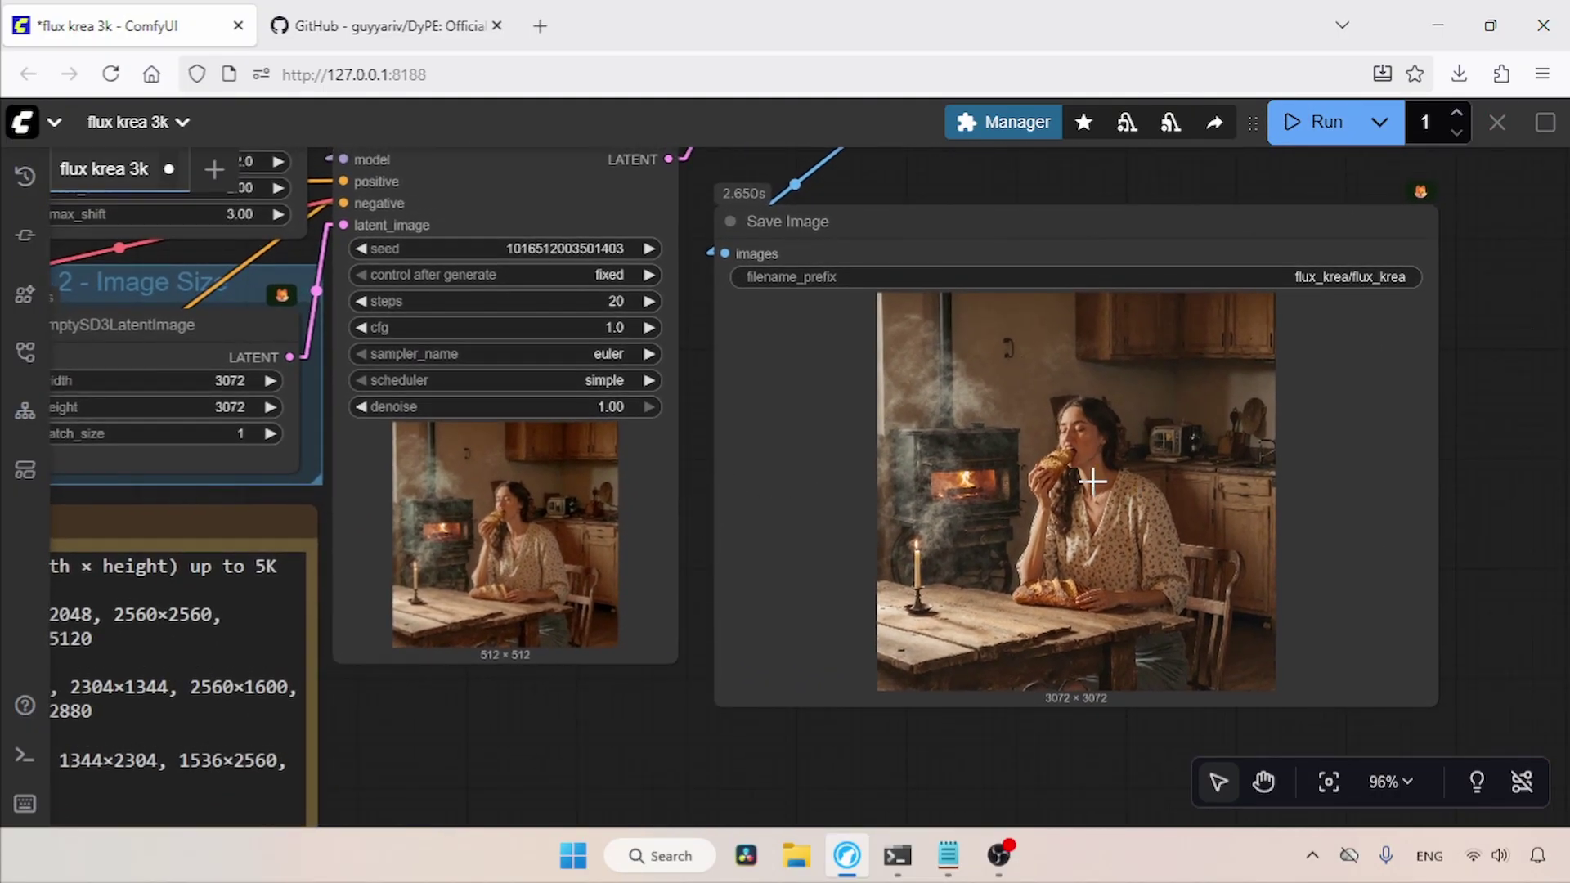
Step: Open the kitchen render from the Save Image node in a new tab
left_click(1093, 427)
right_click(1093, 427)
left_click(1116, 407)
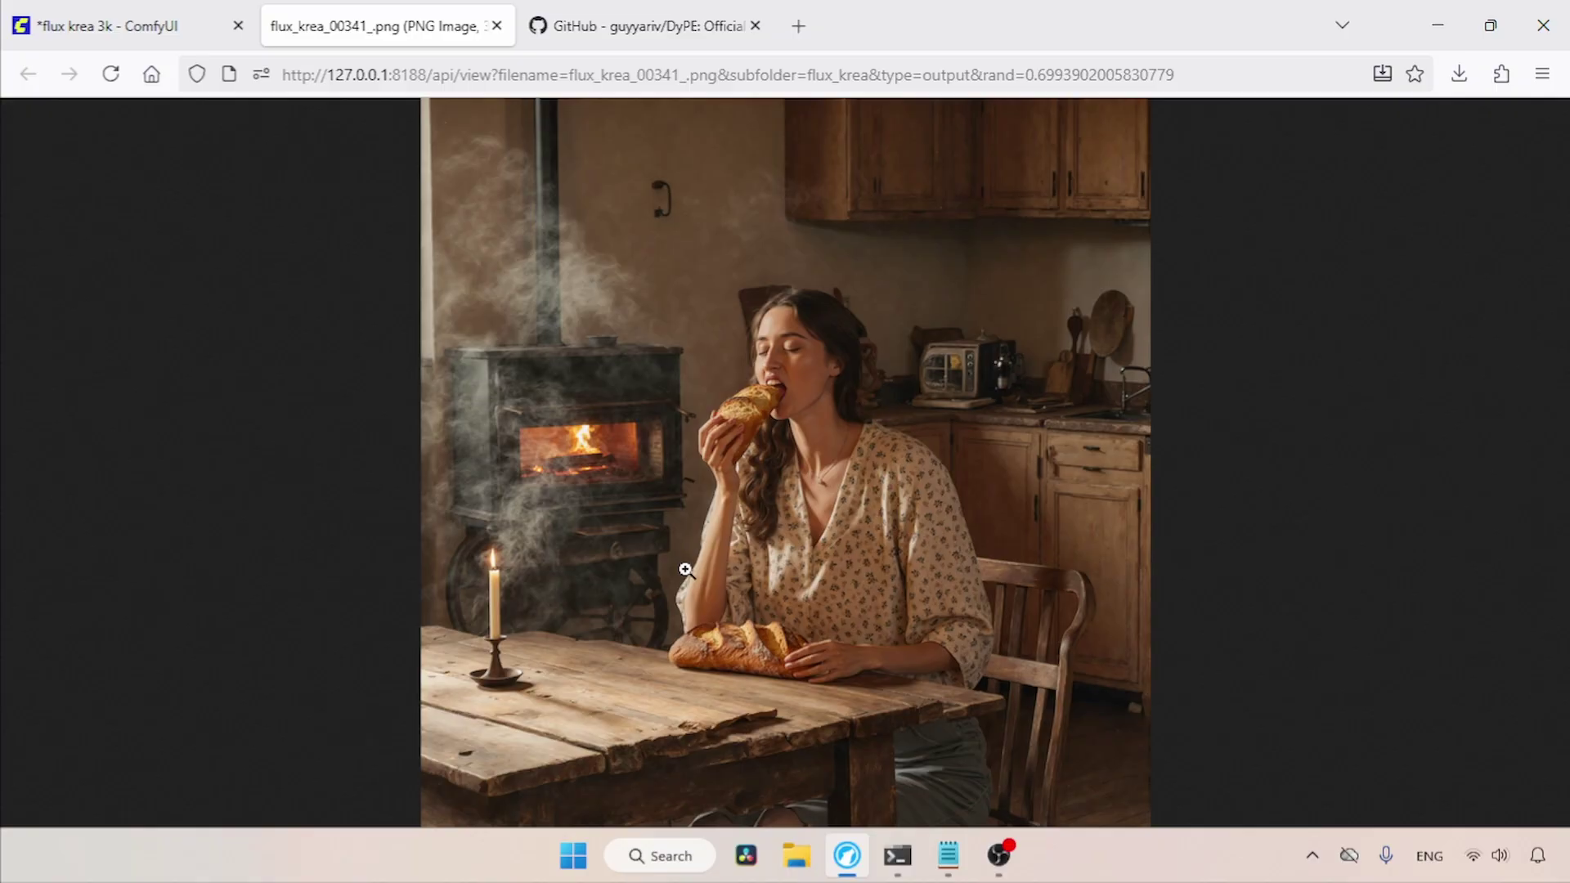
Step: Inspect the face and bread, toaster, stove fire and candle at full size
left_click(768, 418)
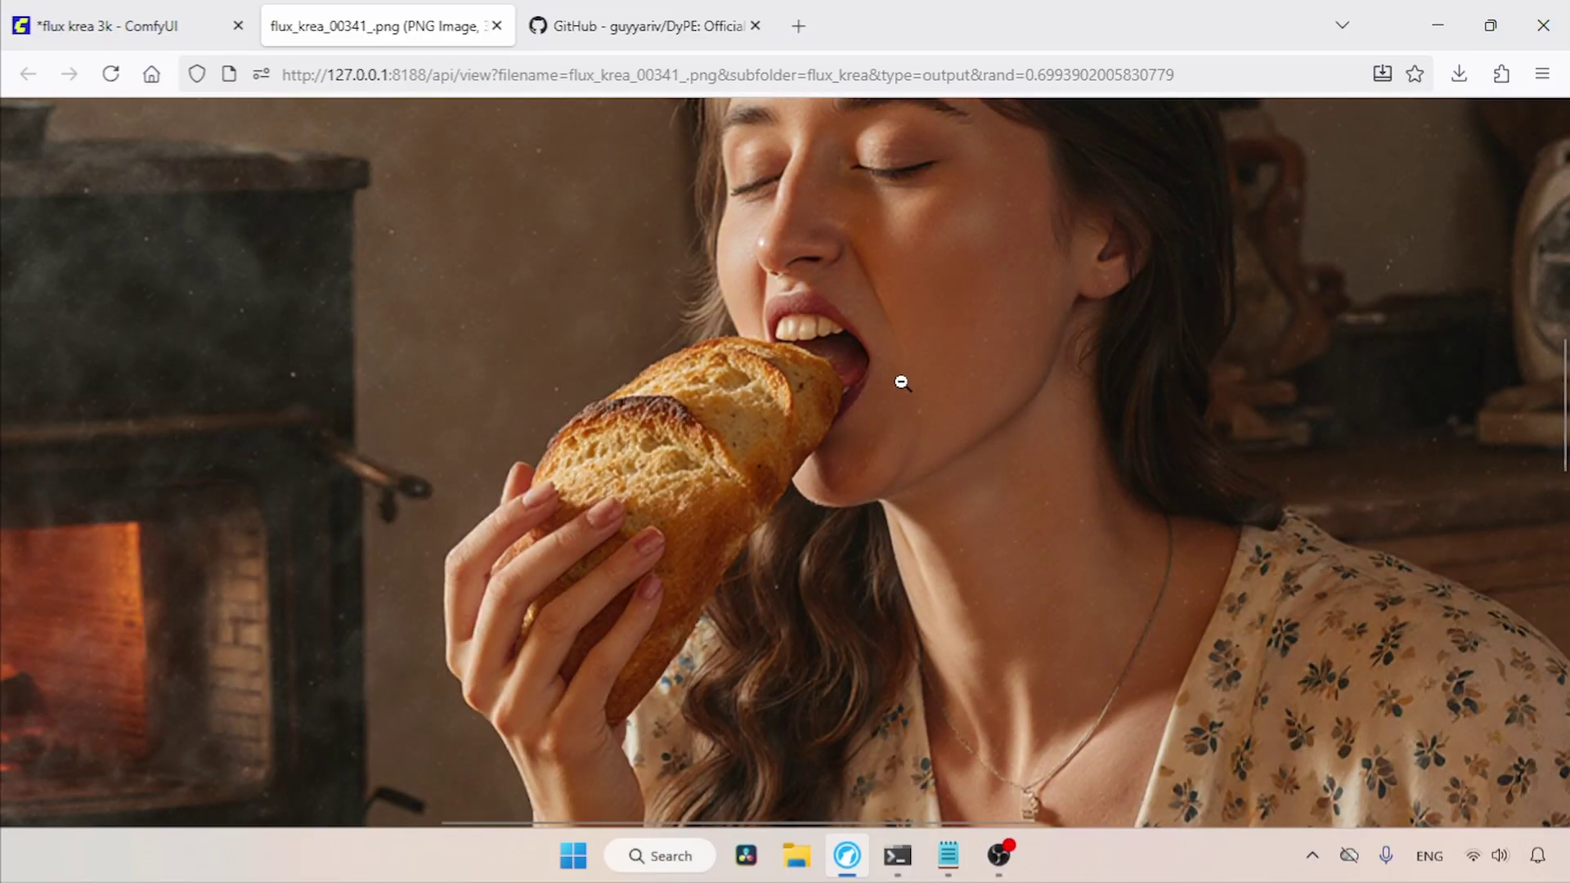
left_click(881, 334)
left_click(969, 393)
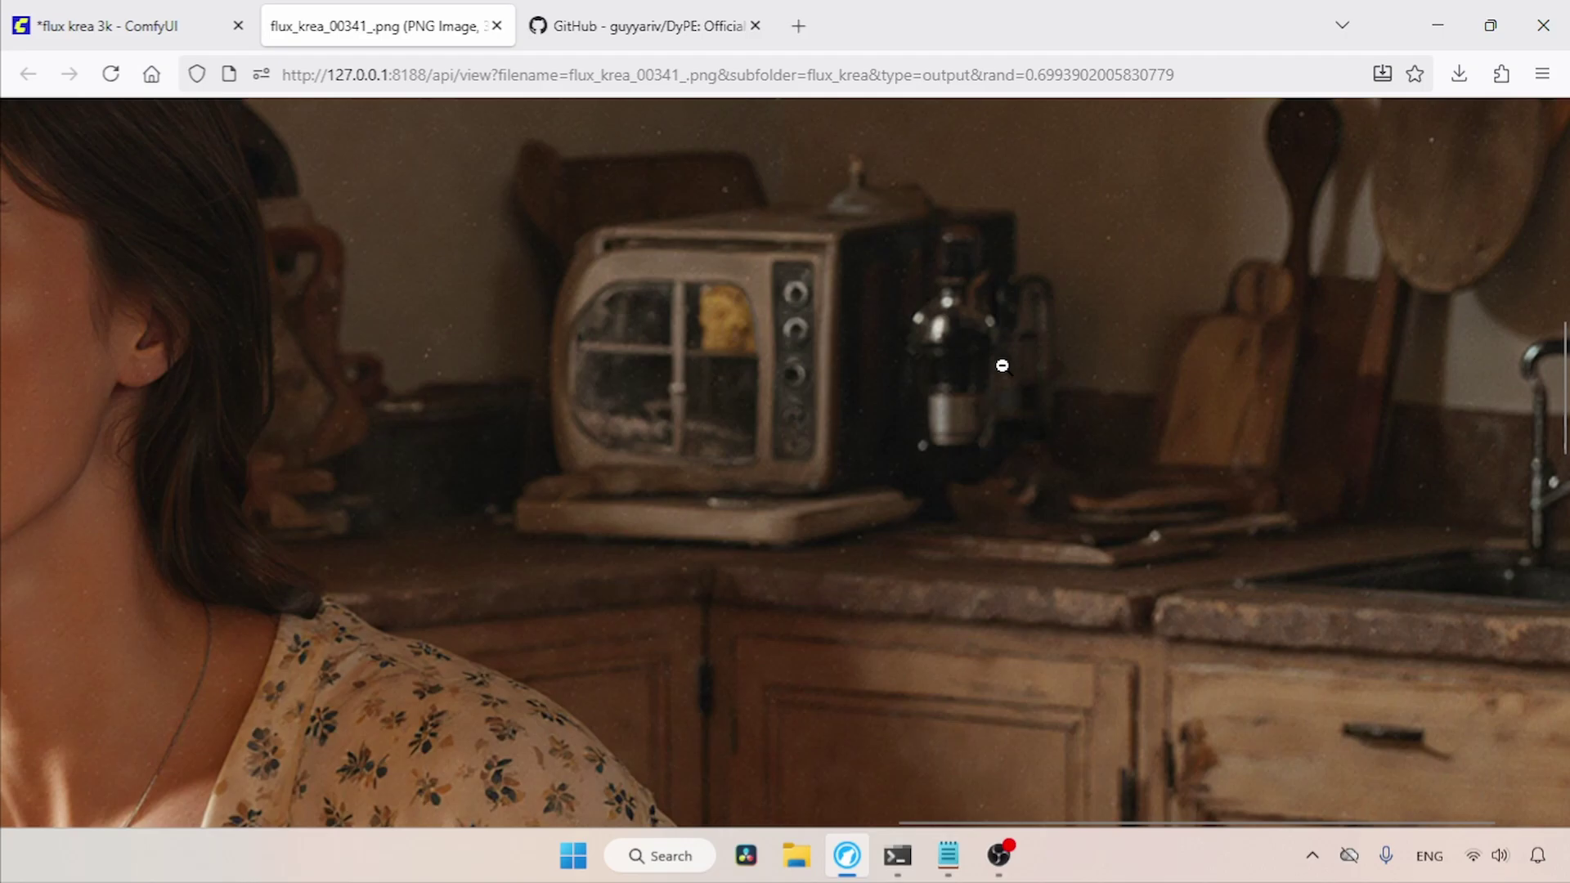
left_click(999, 373)
left_click(478, 476)
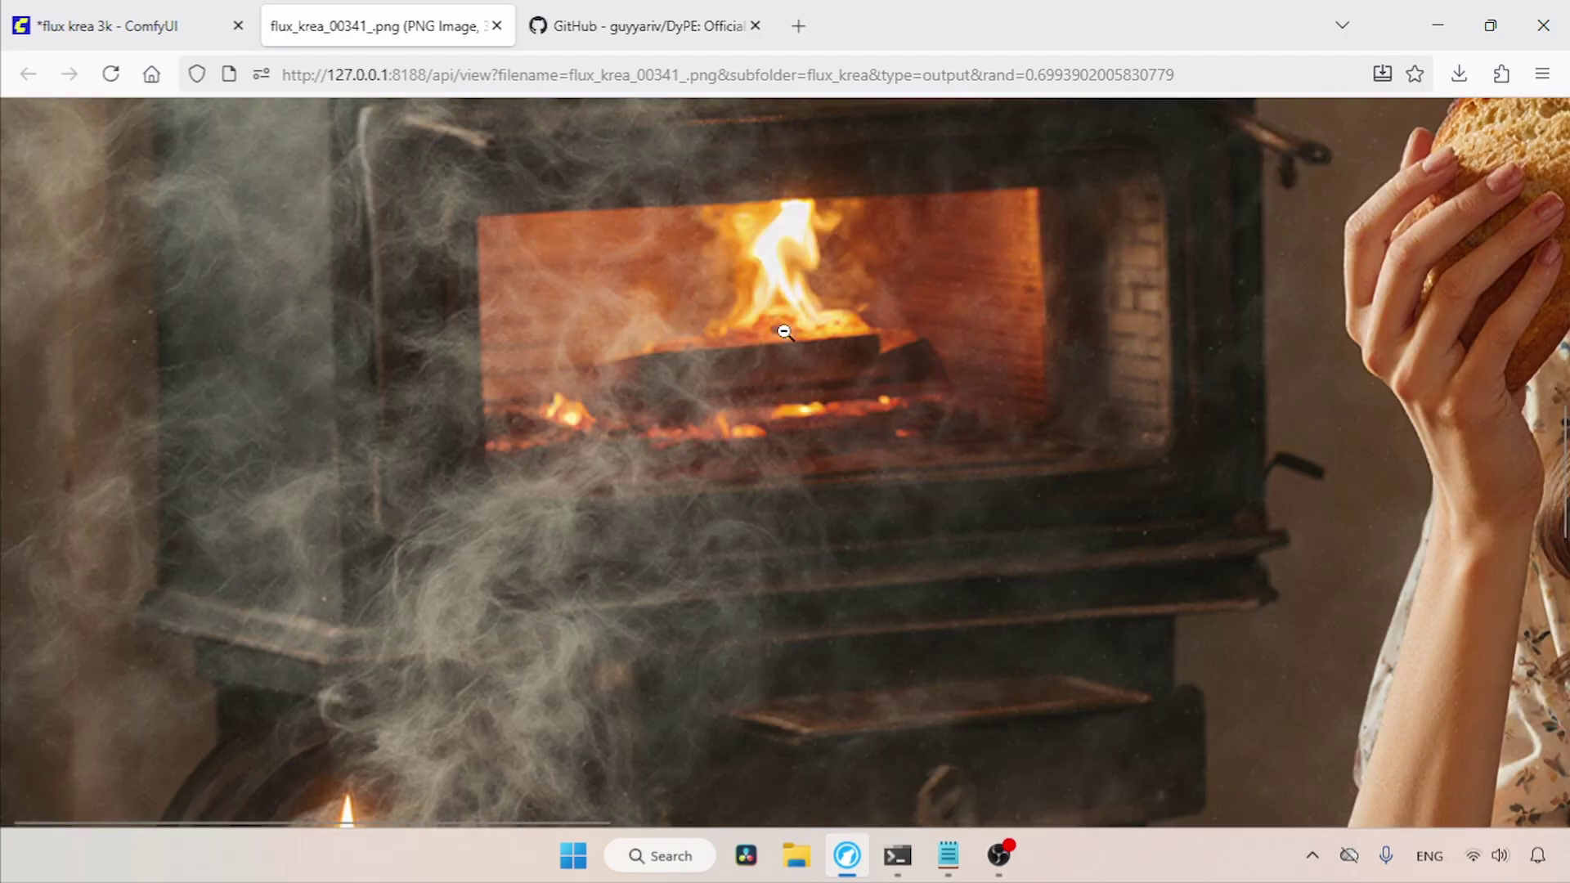
left_click(785, 408)
left_click(515, 574)
left_click(540, 504)
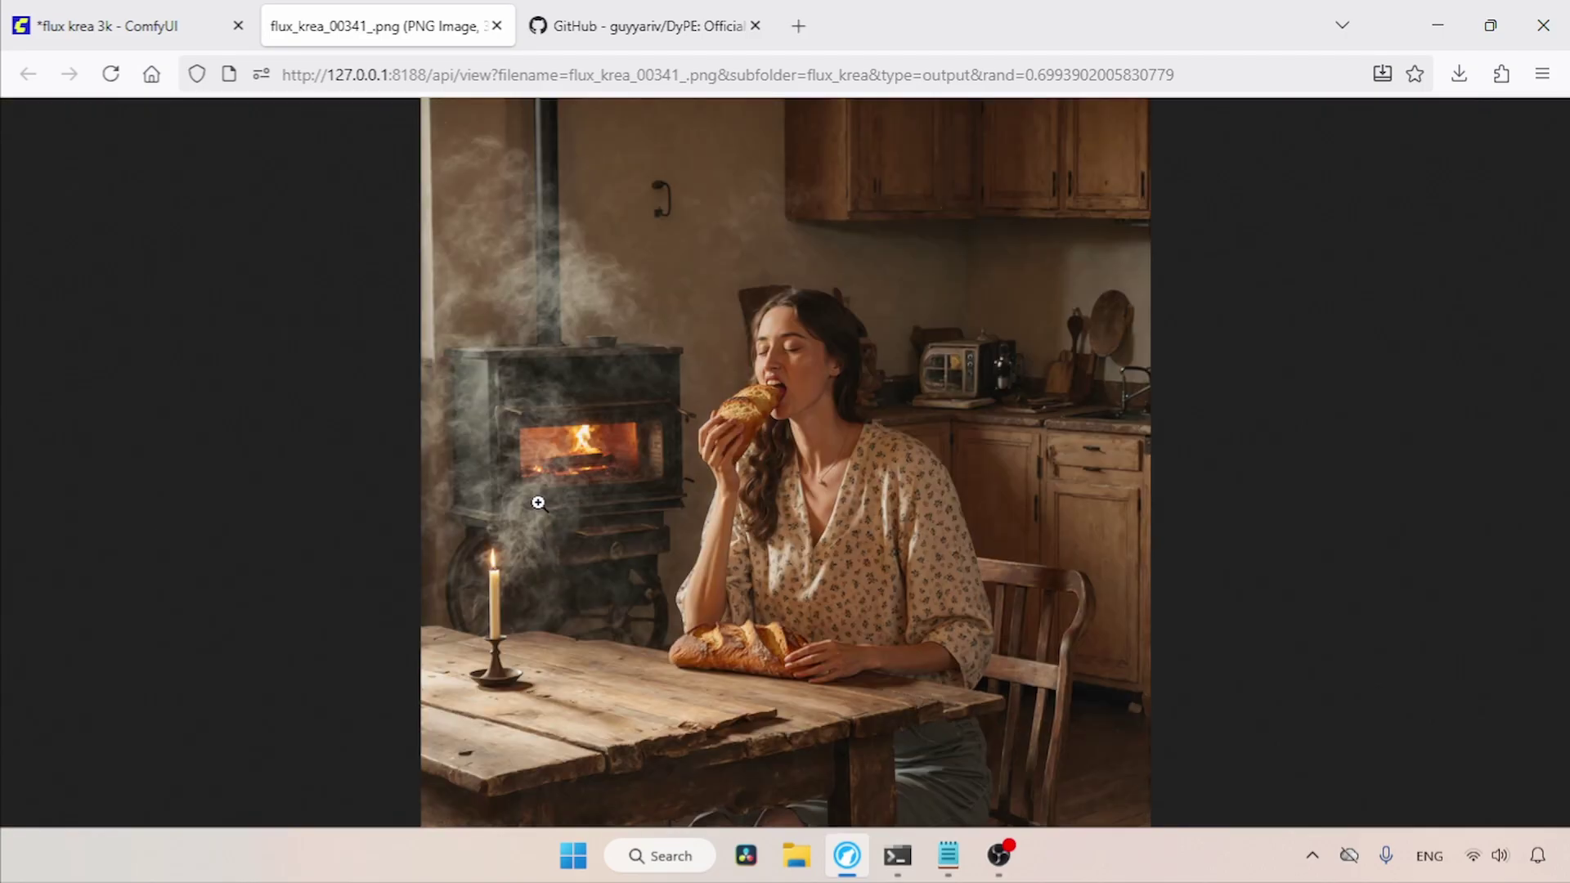
Step: Inspect the bread and table edge at full resolution, then fit the image to the window
left_click(790, 705)
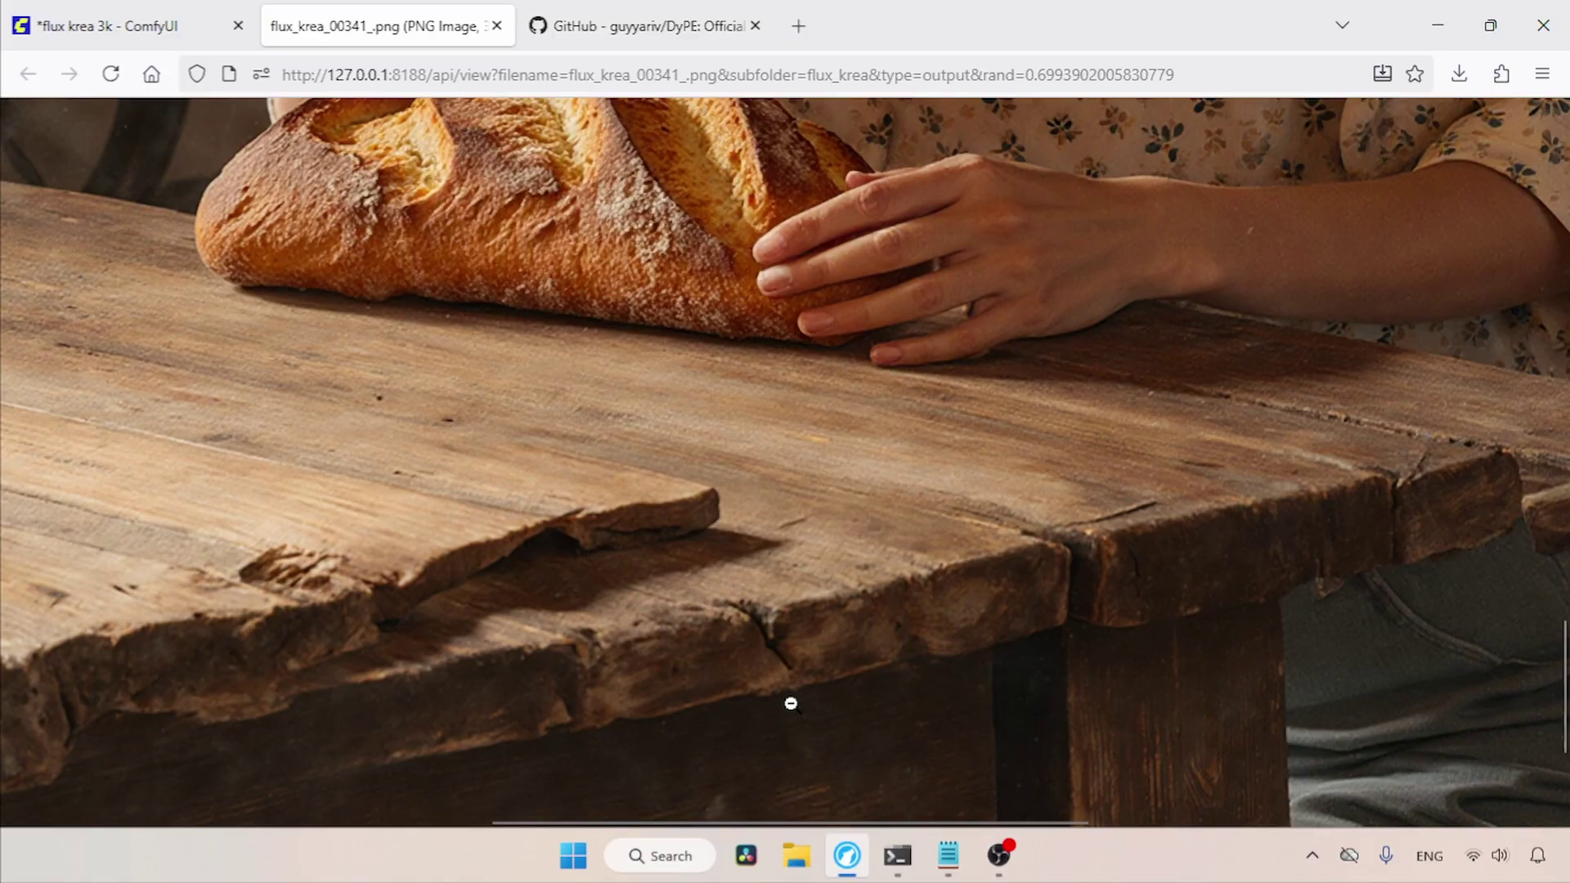
left_click(587, 654)
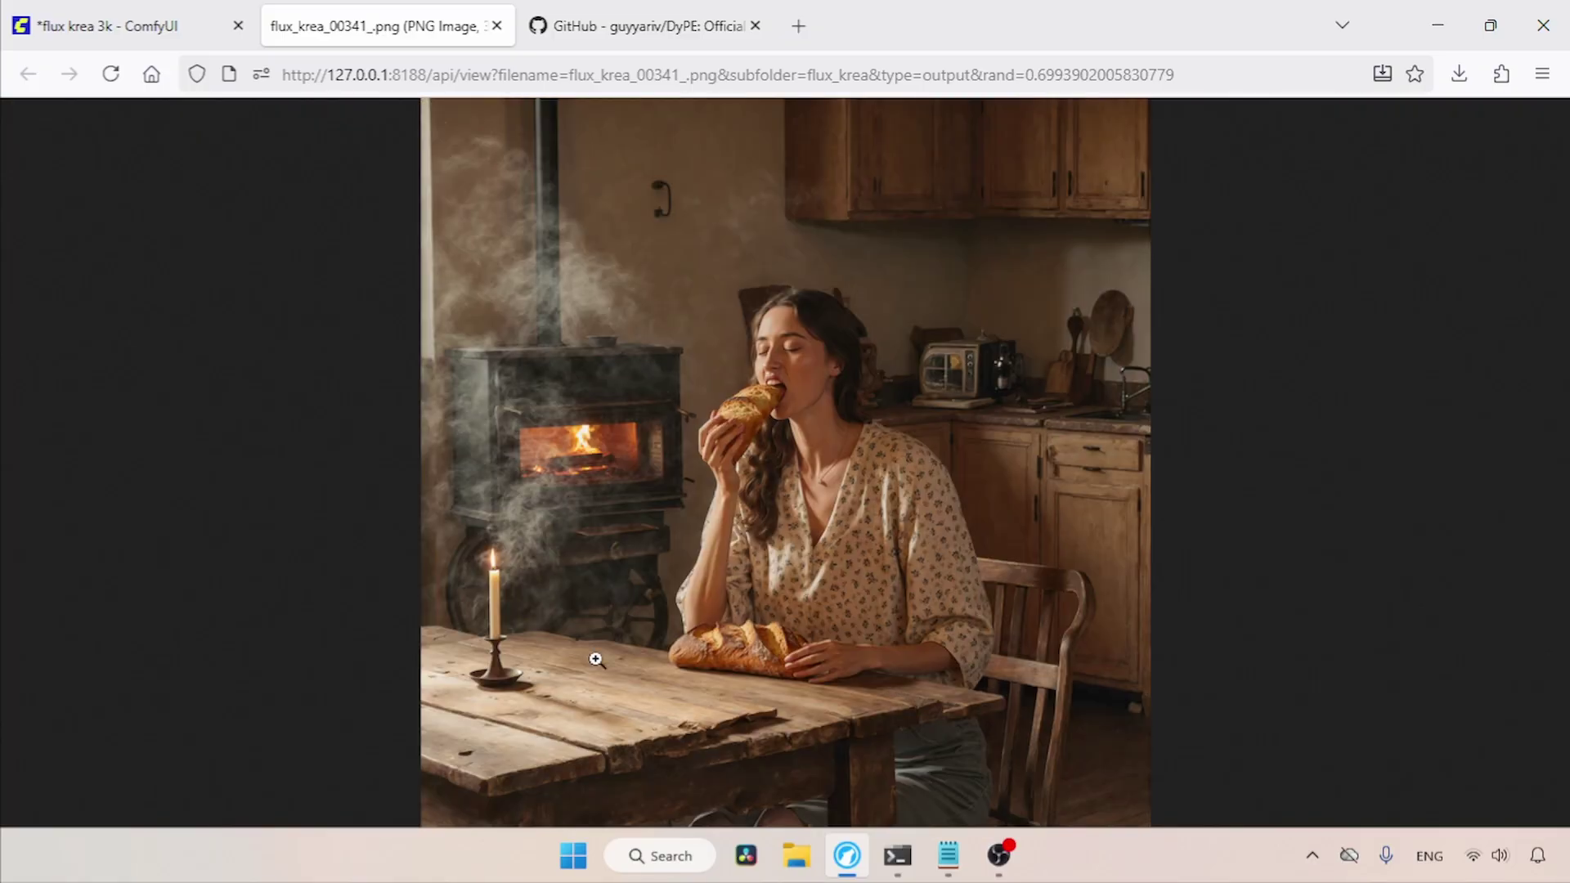
left_click(646, 789)
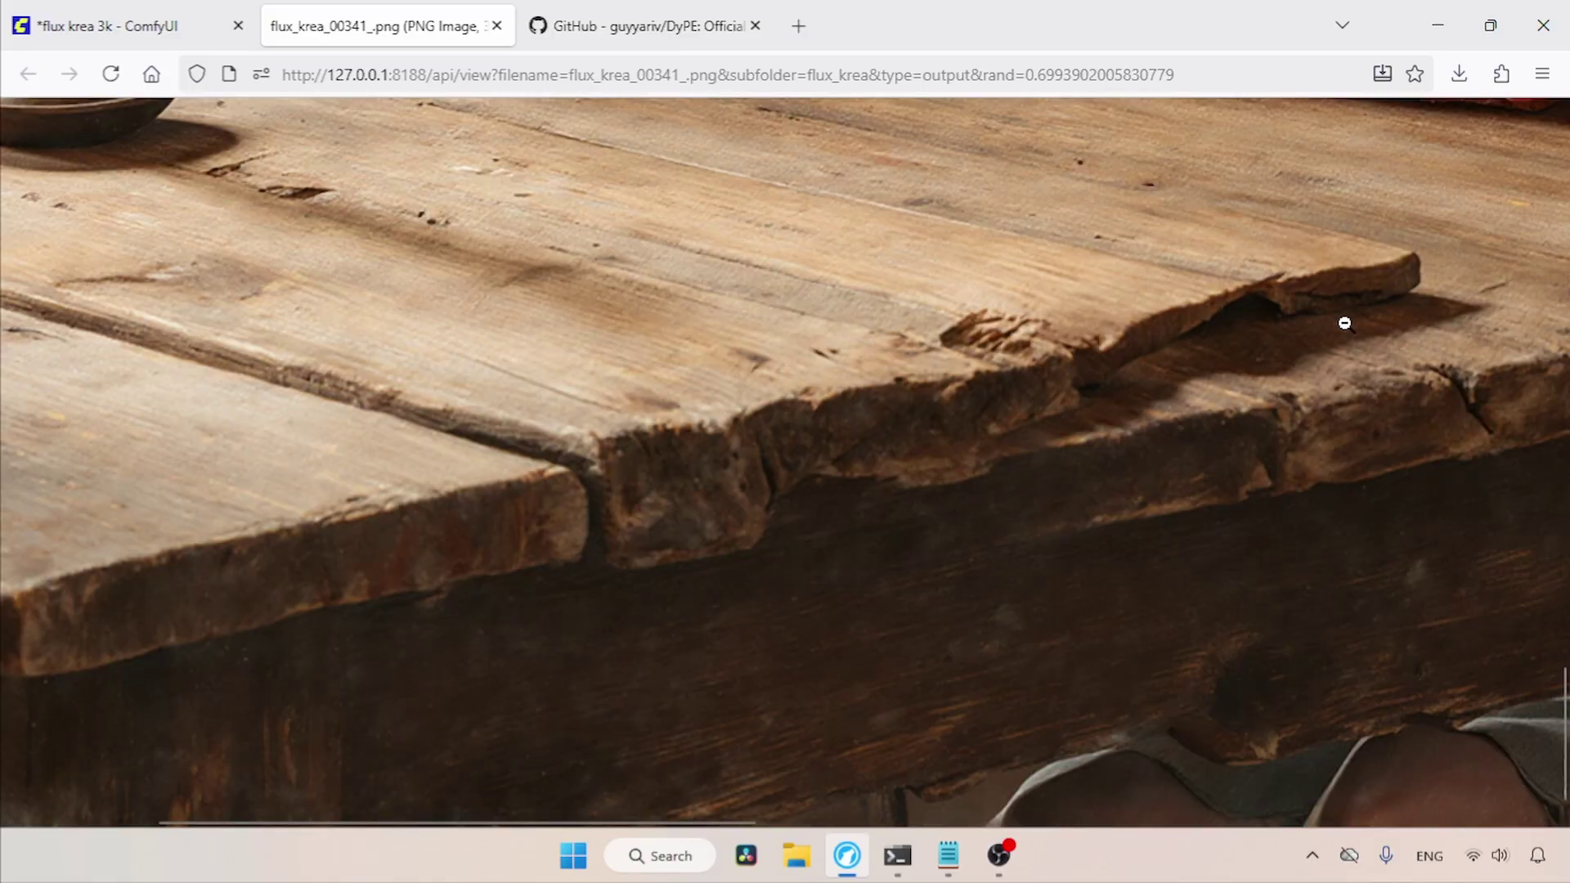
left_click(999, 488)
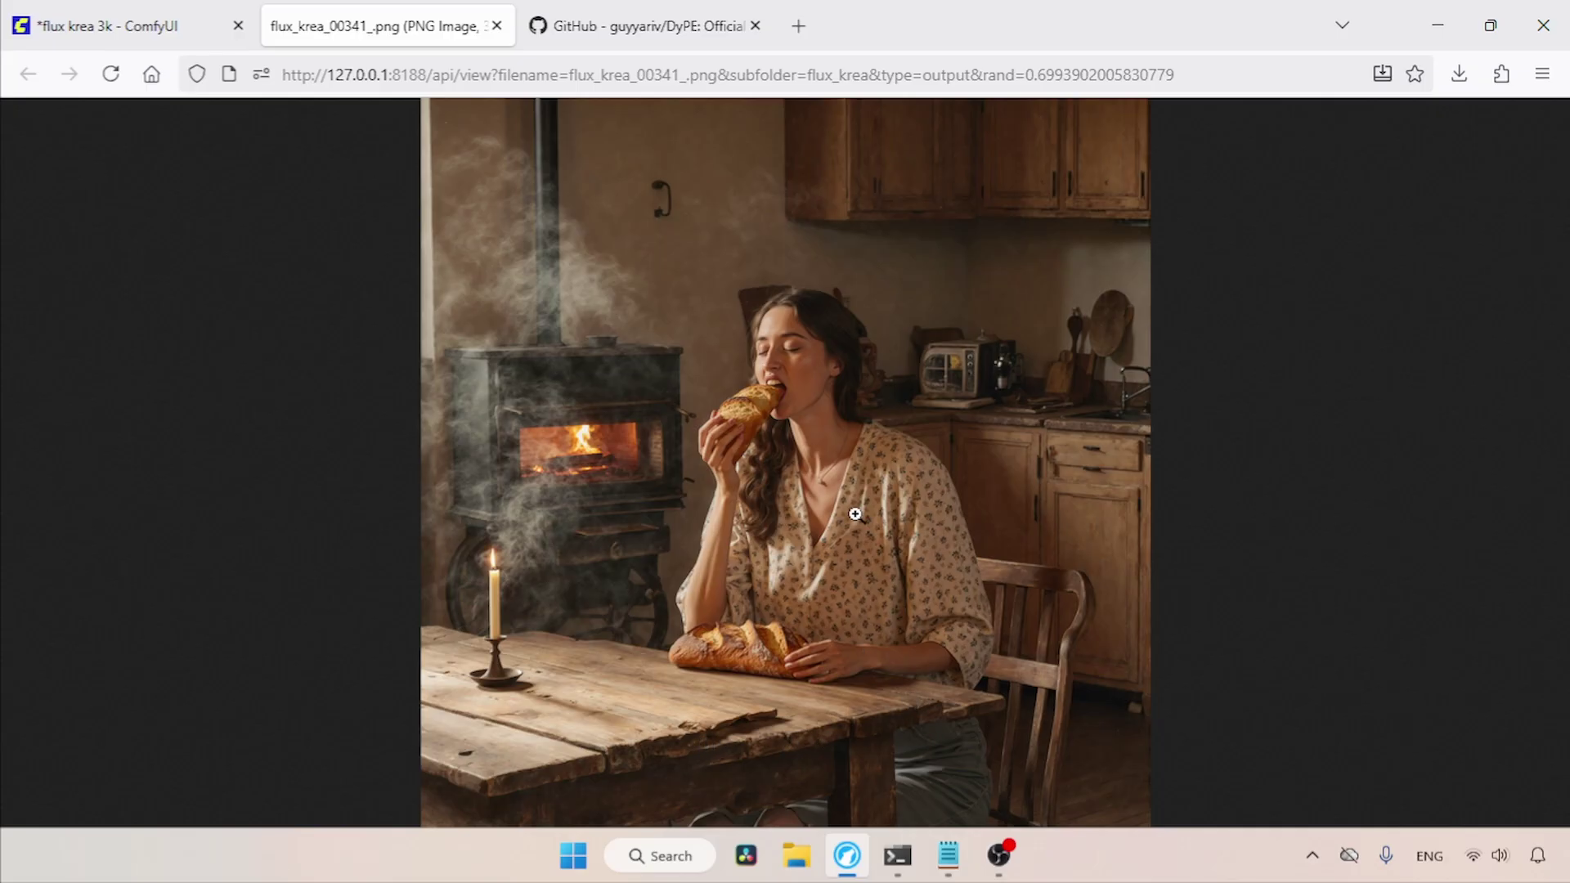
left_click(893, 647)
left_click(924, 565)
Step: Replace the CLIP Text Encode prompt with the forest archer prompt copied from Prompts.txt
key("ctrl+Page_Up")
left_click_drag(936, 441, 1156, 491)
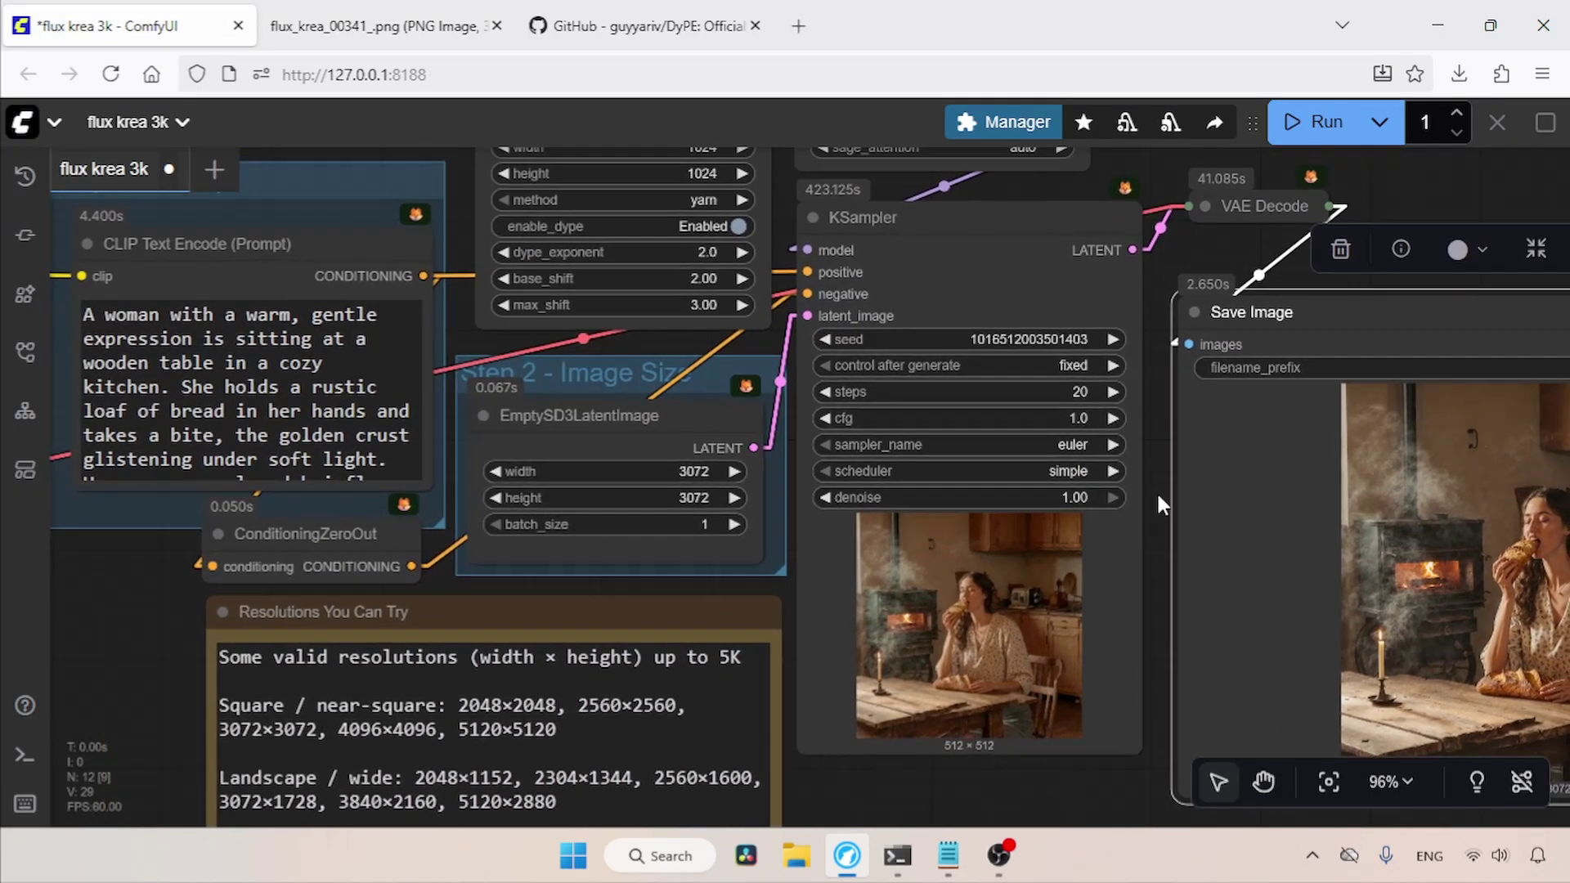
left_click(947, 855)
left_click_drag(1198, 419, 231, 321)
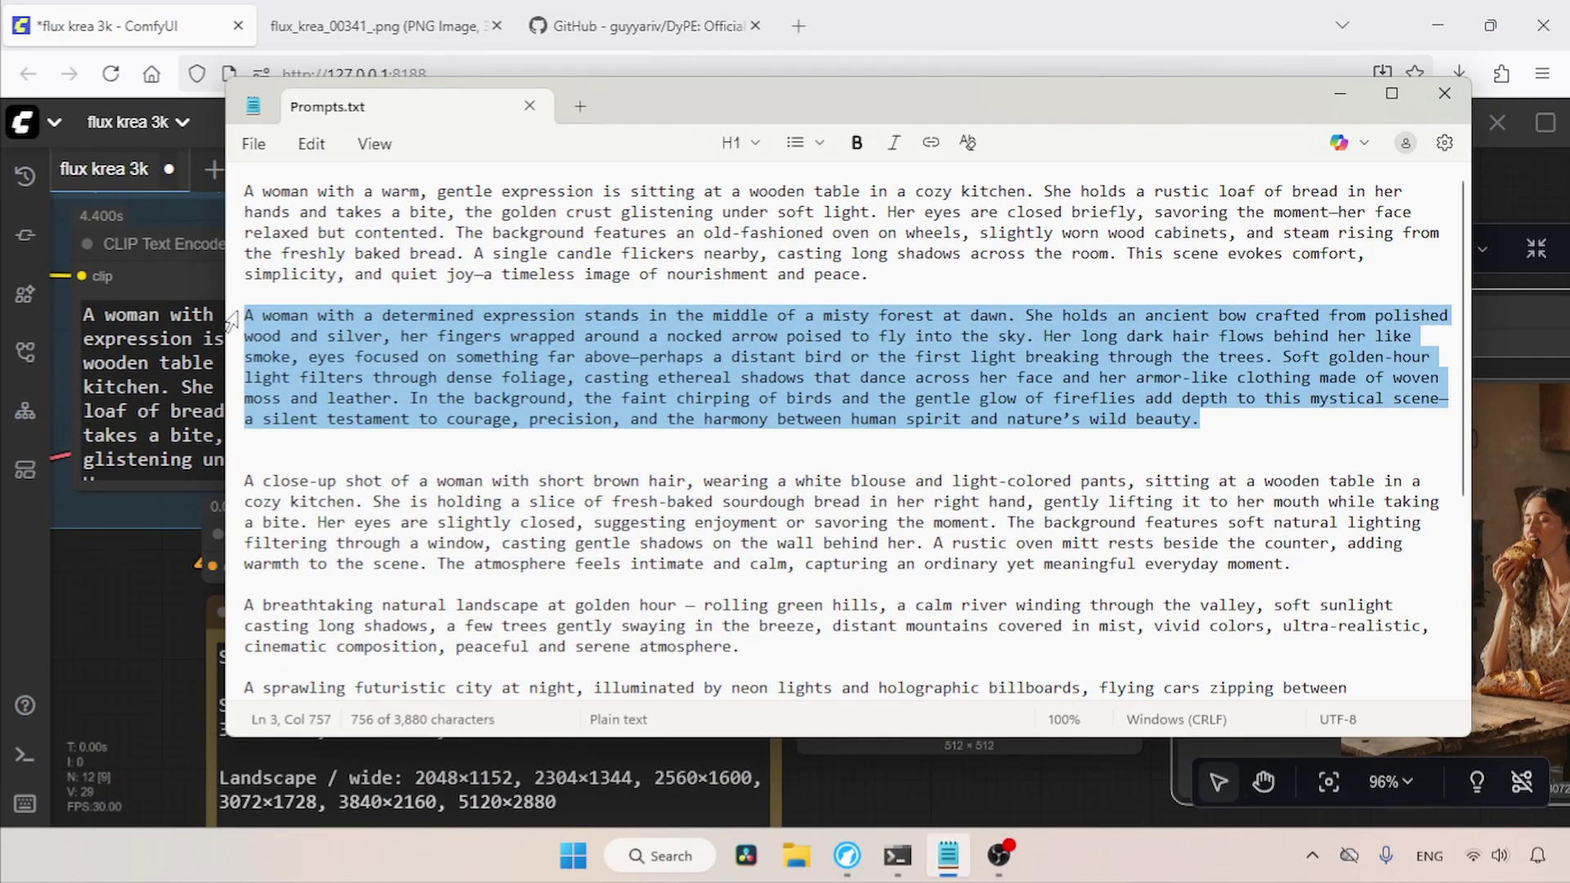
key("ctrl+c")
left_click(214, 339)
key("ctrl+a")
key("ctrl+v")
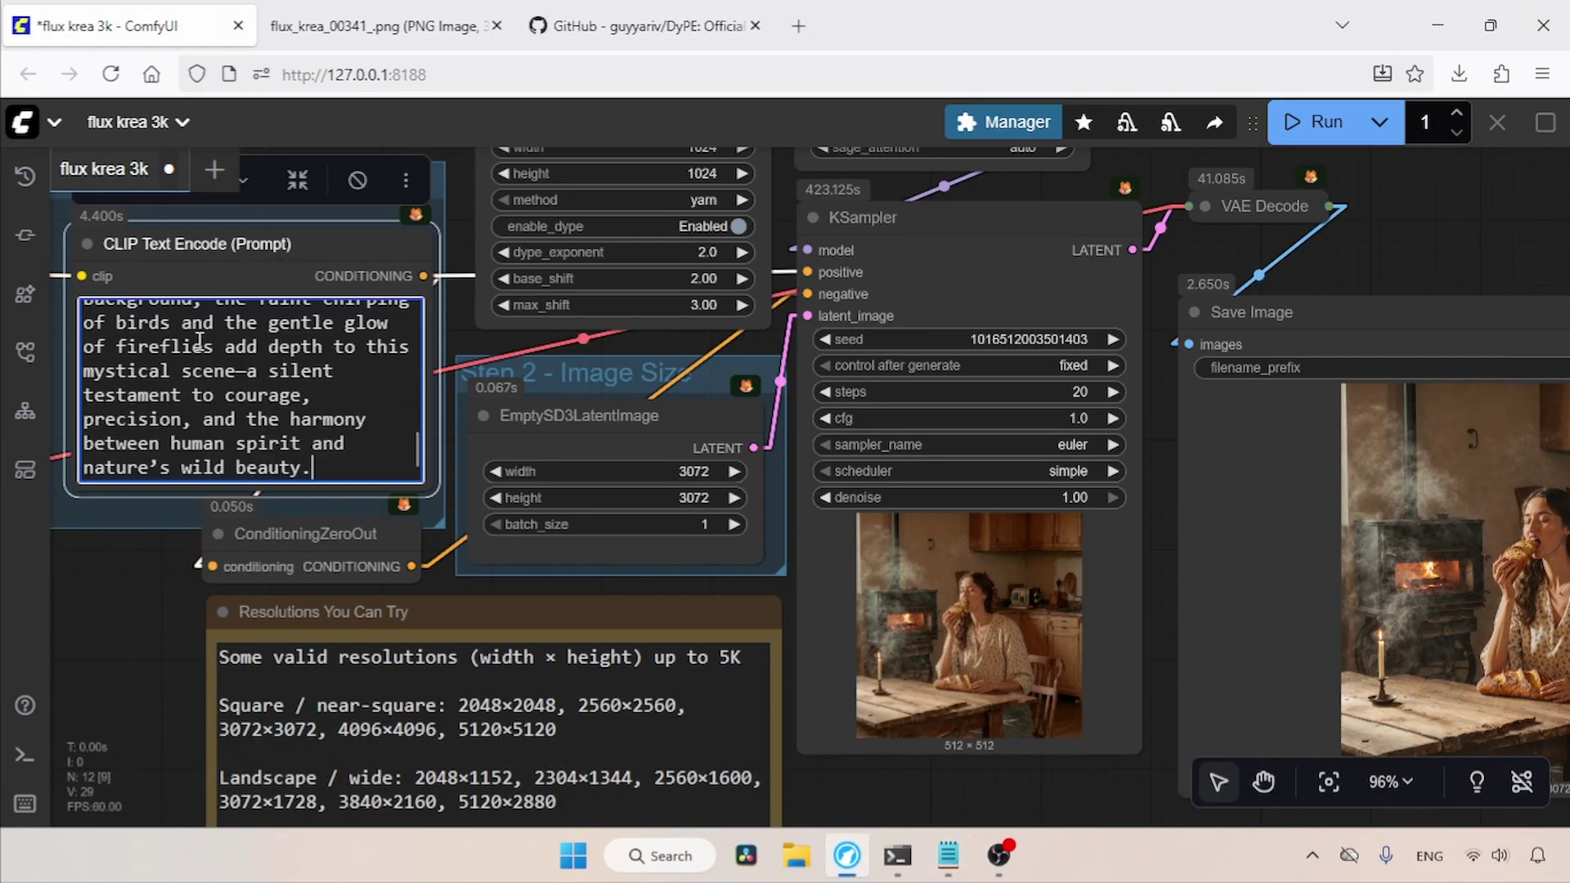
Step: Set seed control to randomize, change the seed, and run the archer generation
left_click(1045, 364)
left_click(1084, 435)
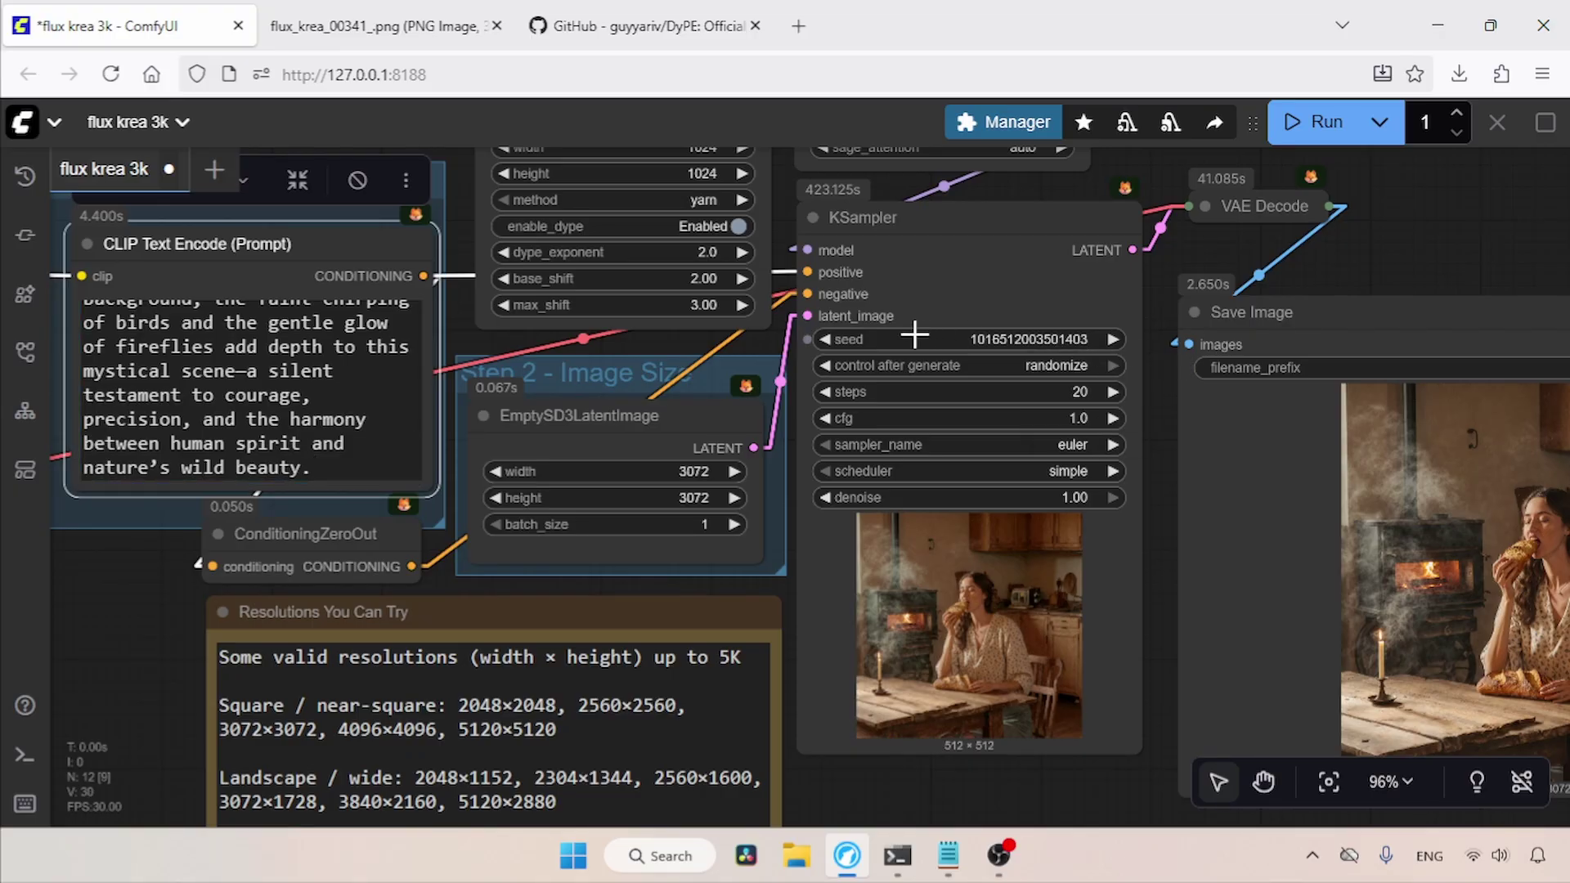
left_click_drag(915, 334, 1001, 338)
left_click(1316, 122)
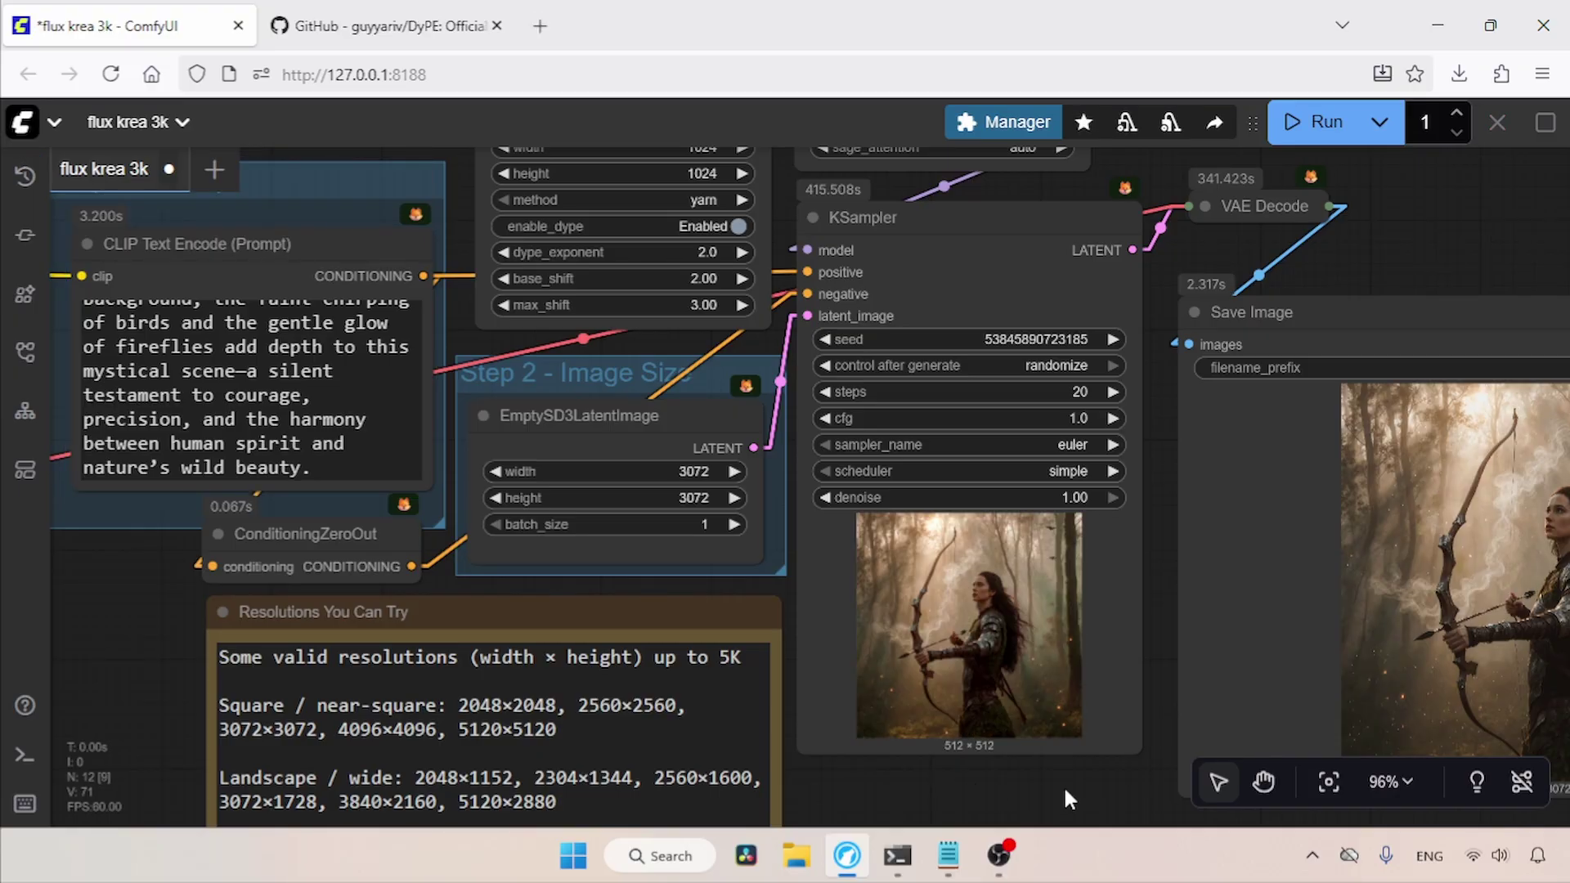
left_click_drag(1065, 793, 713, 780)
Step: Open flux_krea_00342_.png in a new tab and zoom in on the hand, arrowhead, head and armoured arm
right_click(1141, 478)
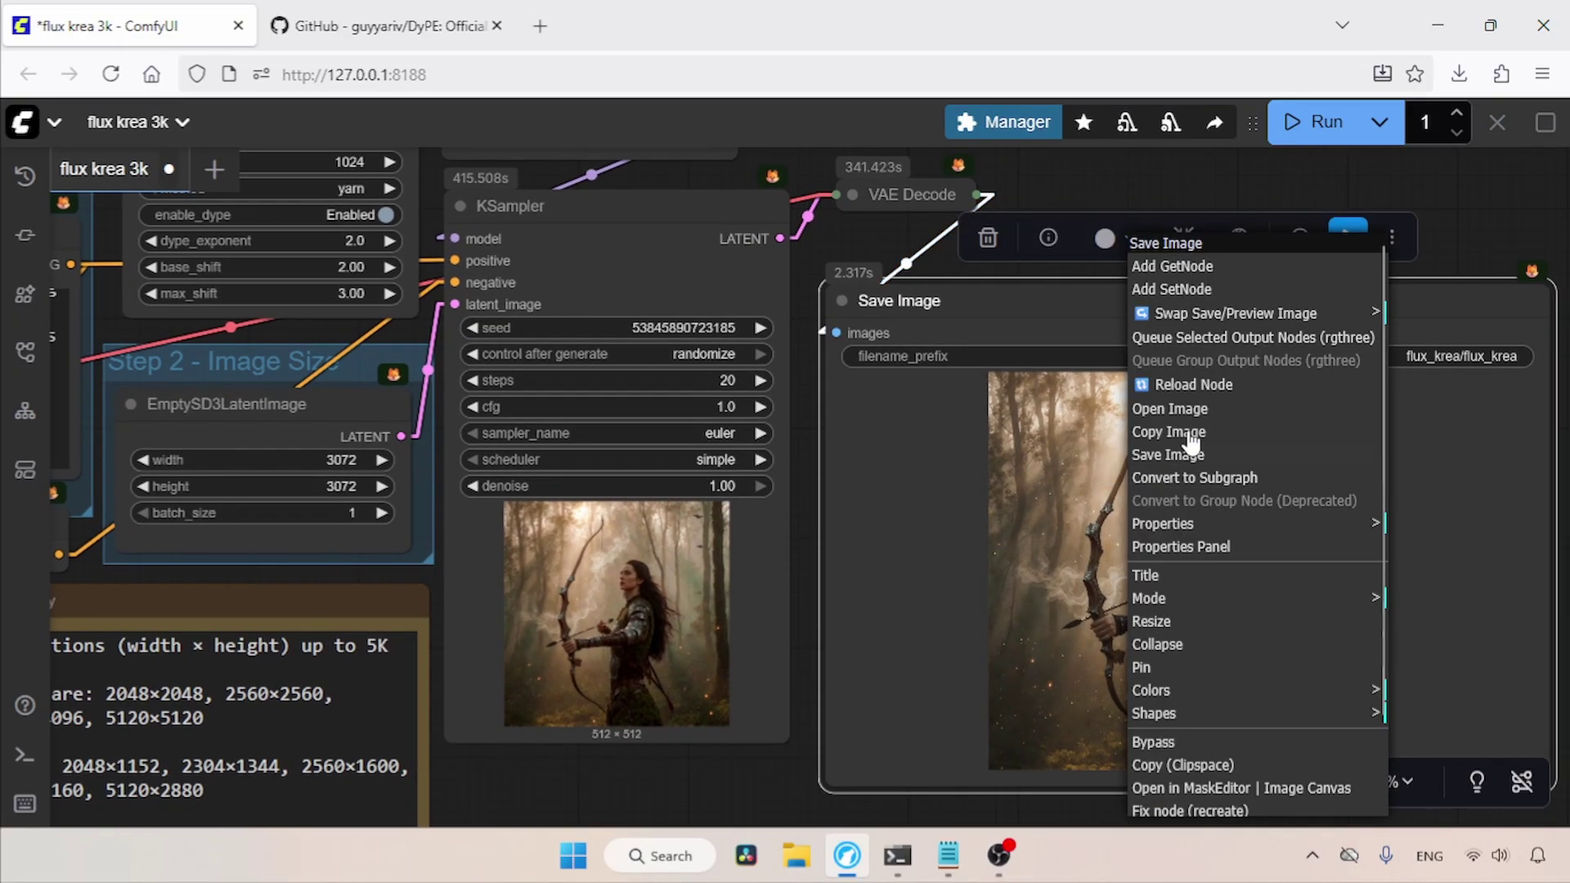
left_click(1198, 407)
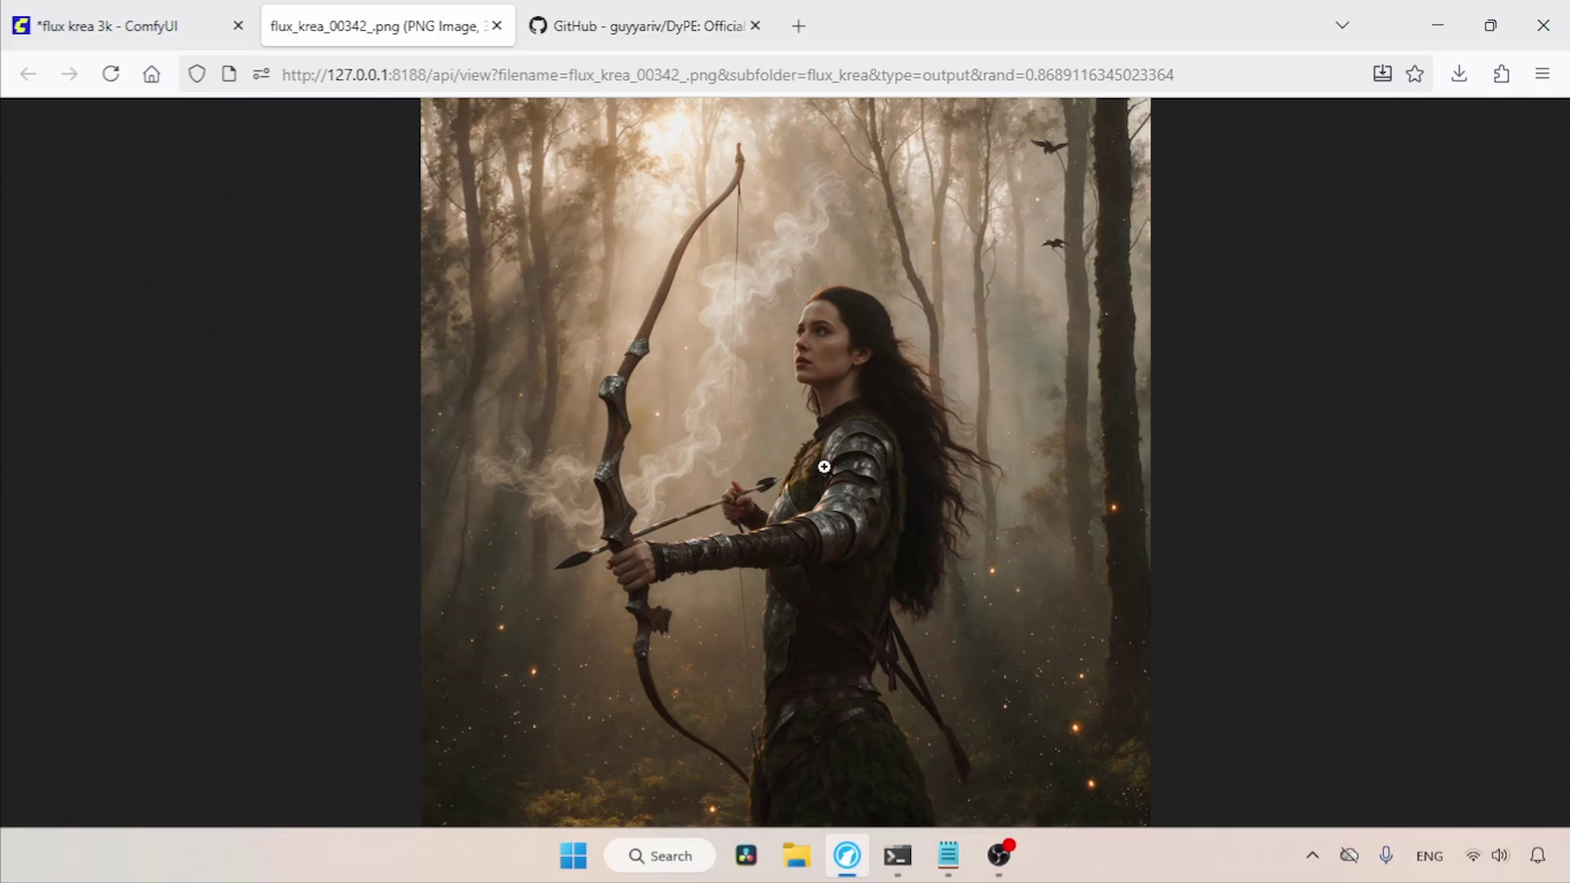
left_click(744, 517)
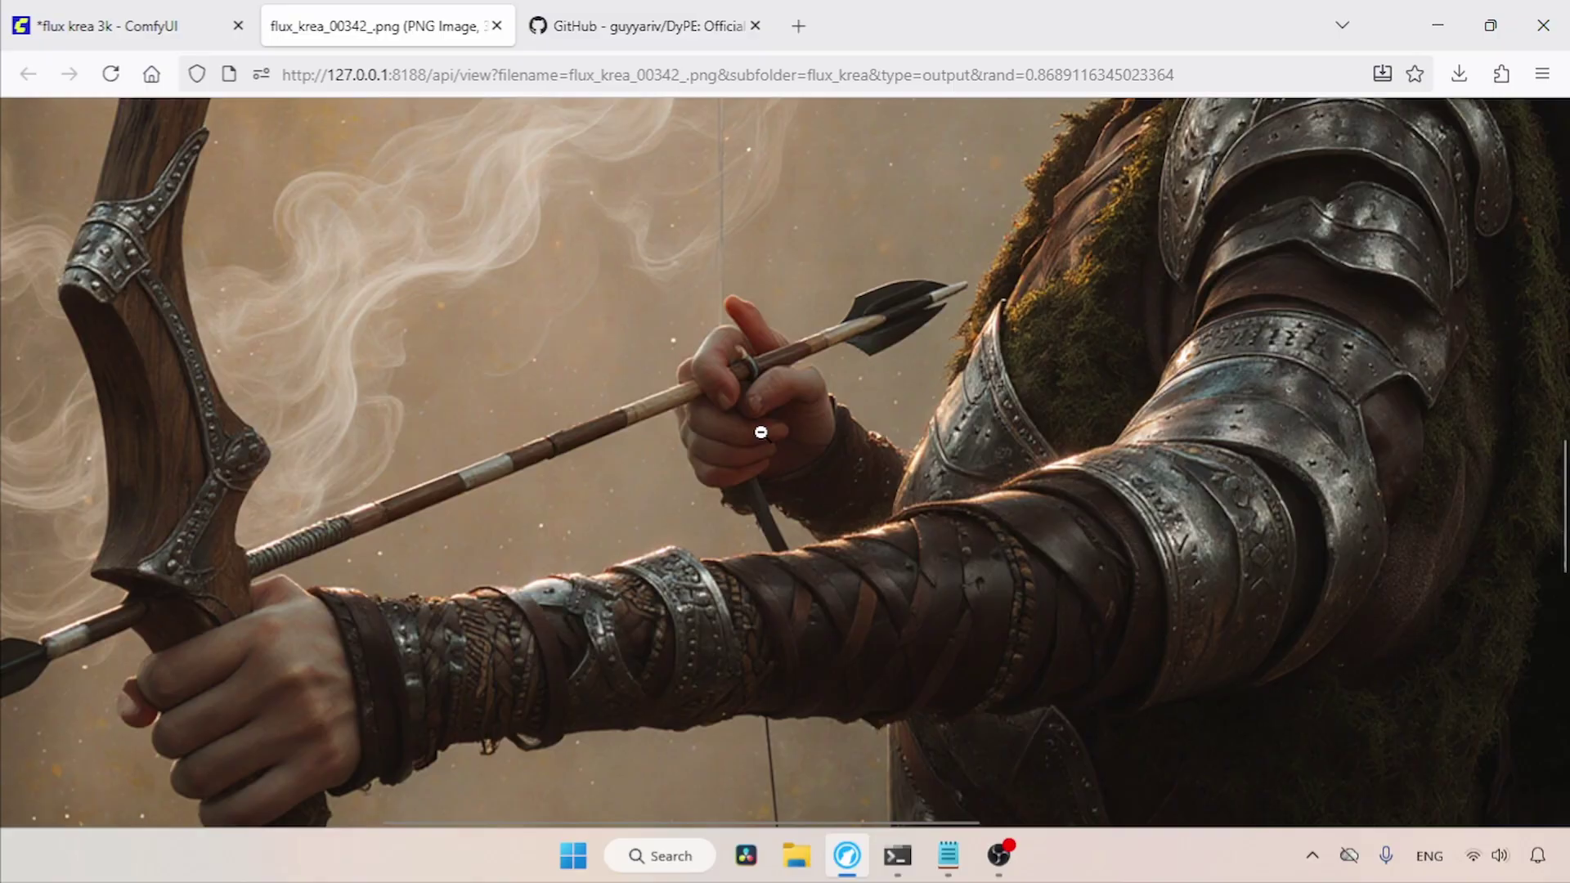
left_click(813, 380)
left_click(585, 554)
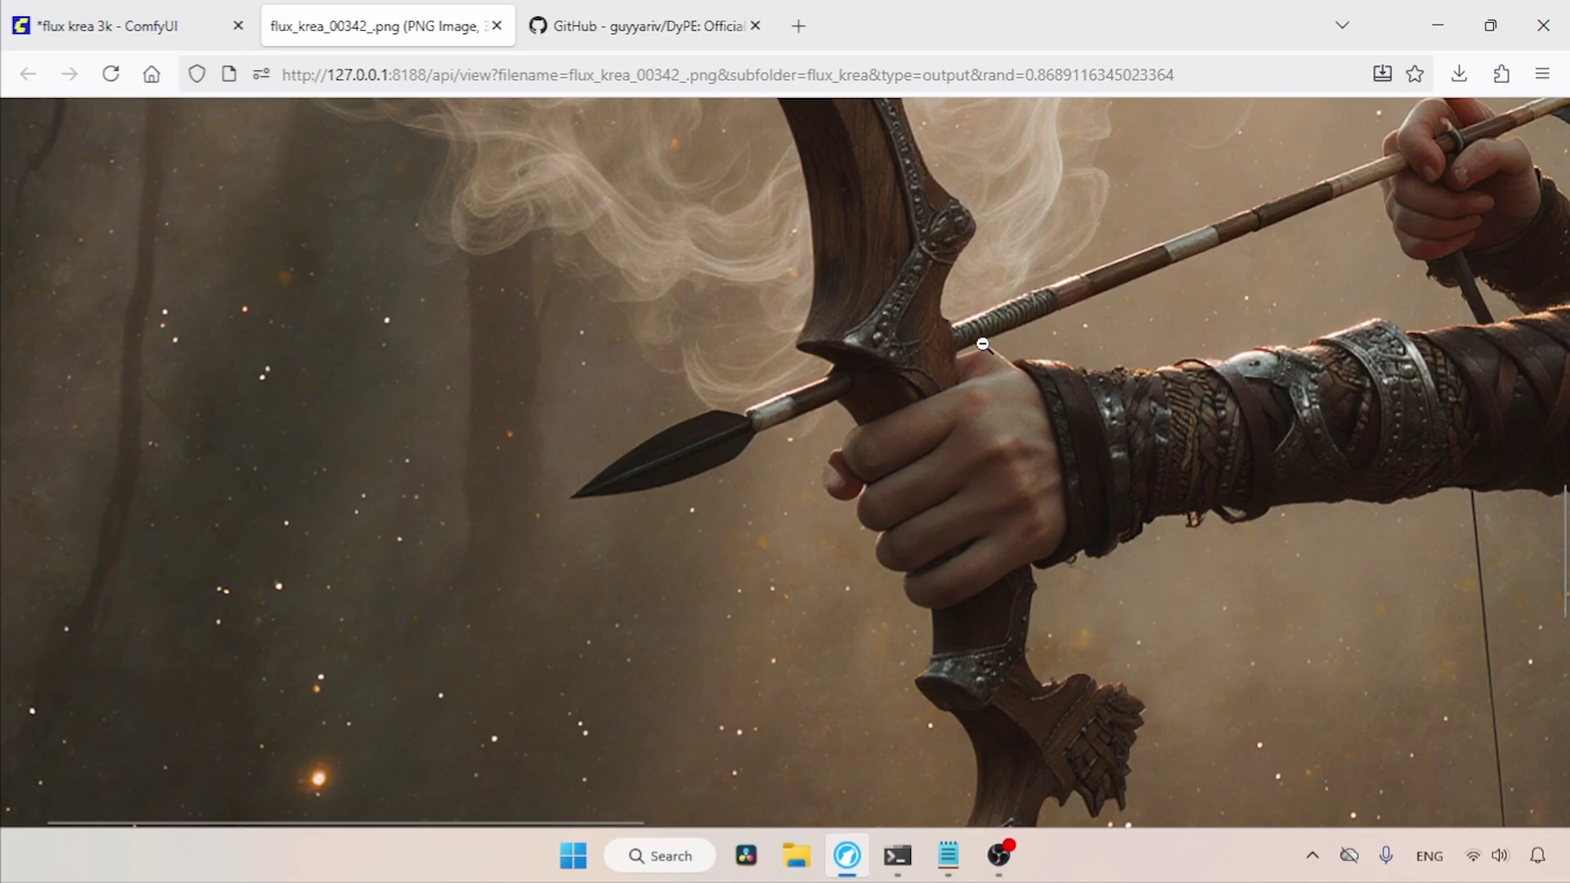
left_click(923, 367)
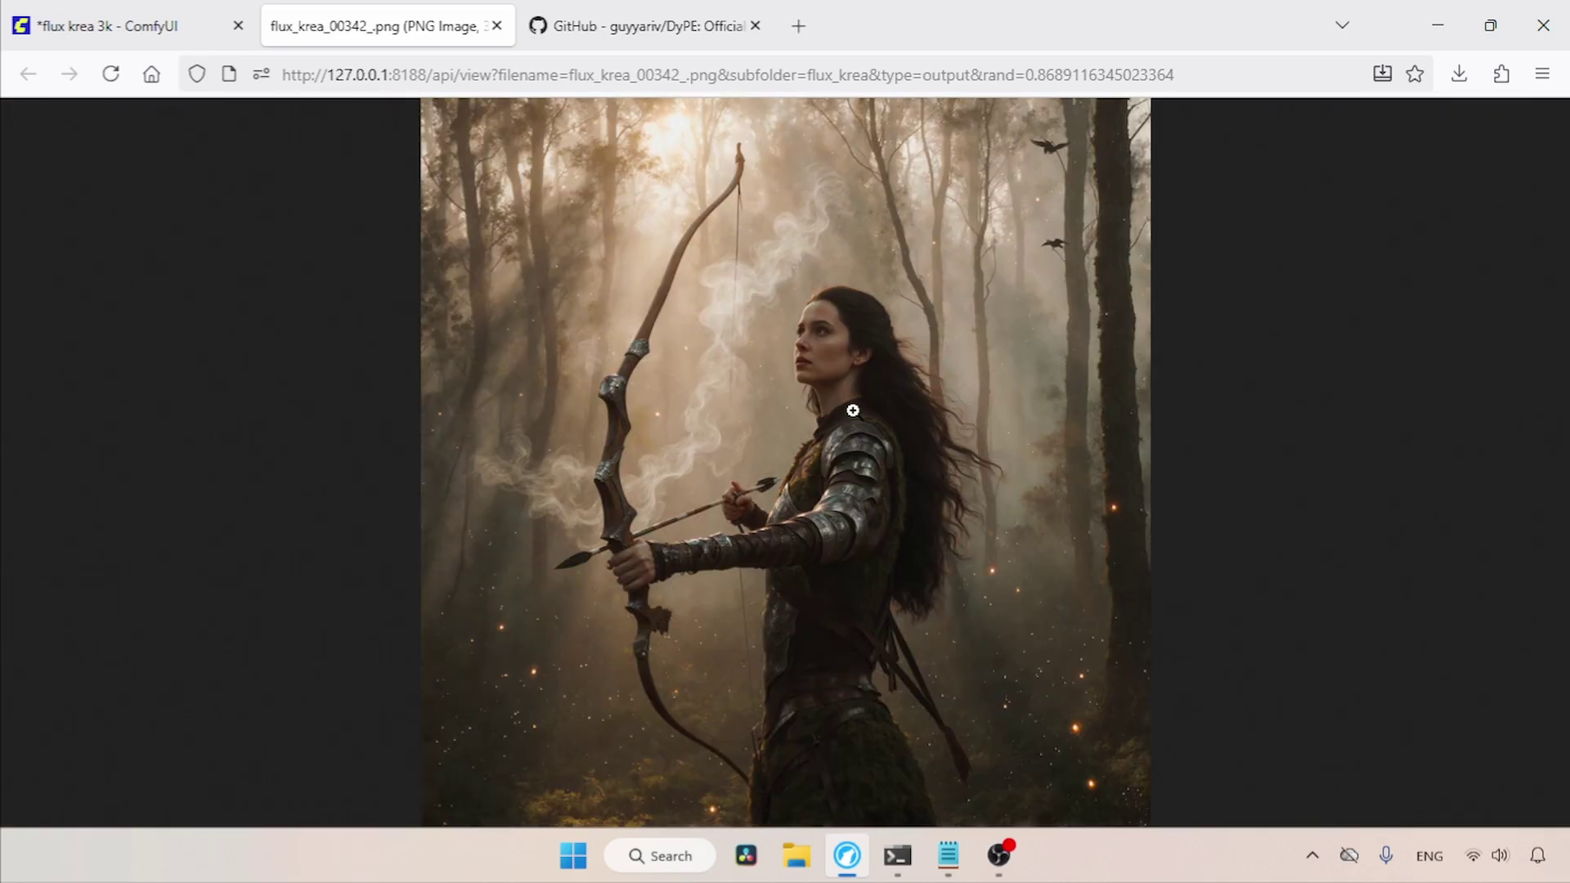
left_click(842, 358)
left_click(930, 486)
left_click(839, 490)
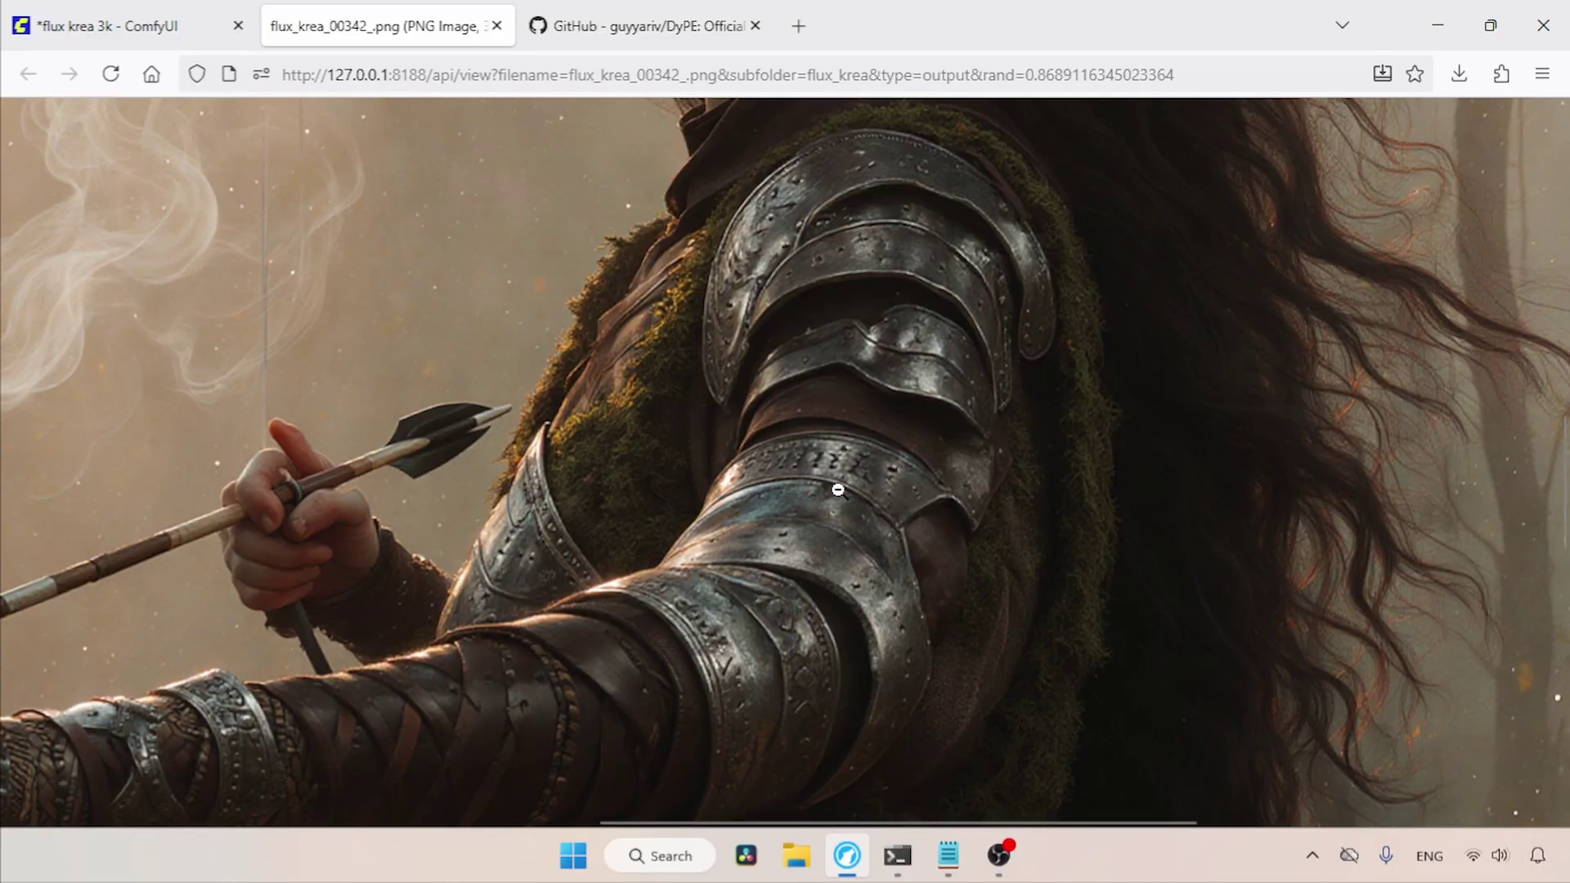
left_click(838, 490)
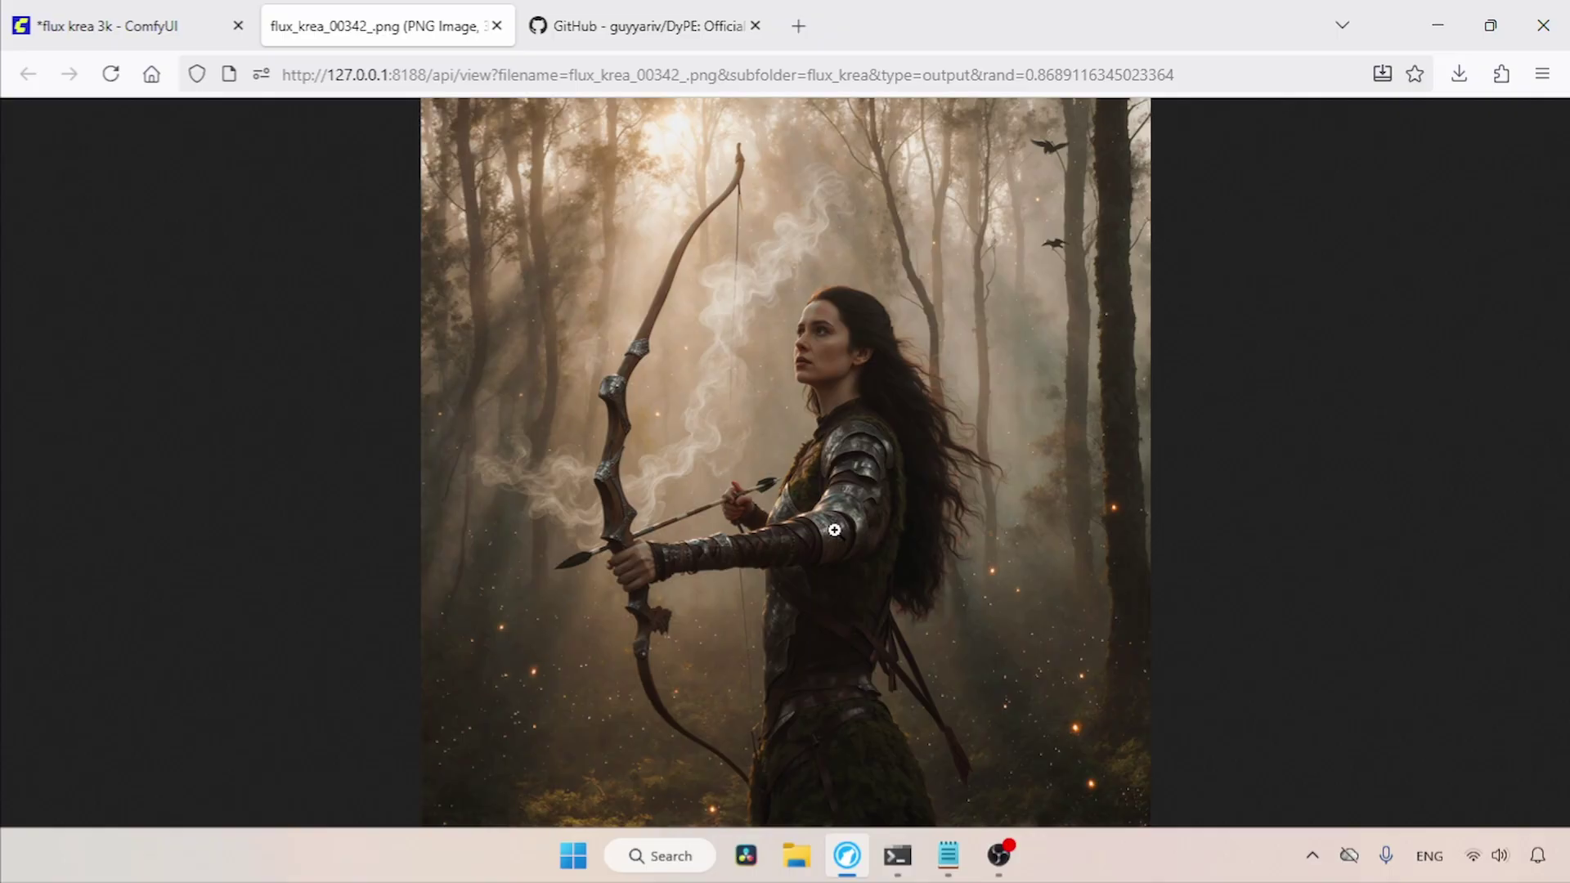
Step: Switch back to the ComfyUI workflow tab showing the forest archer render
left_click(211, 15)
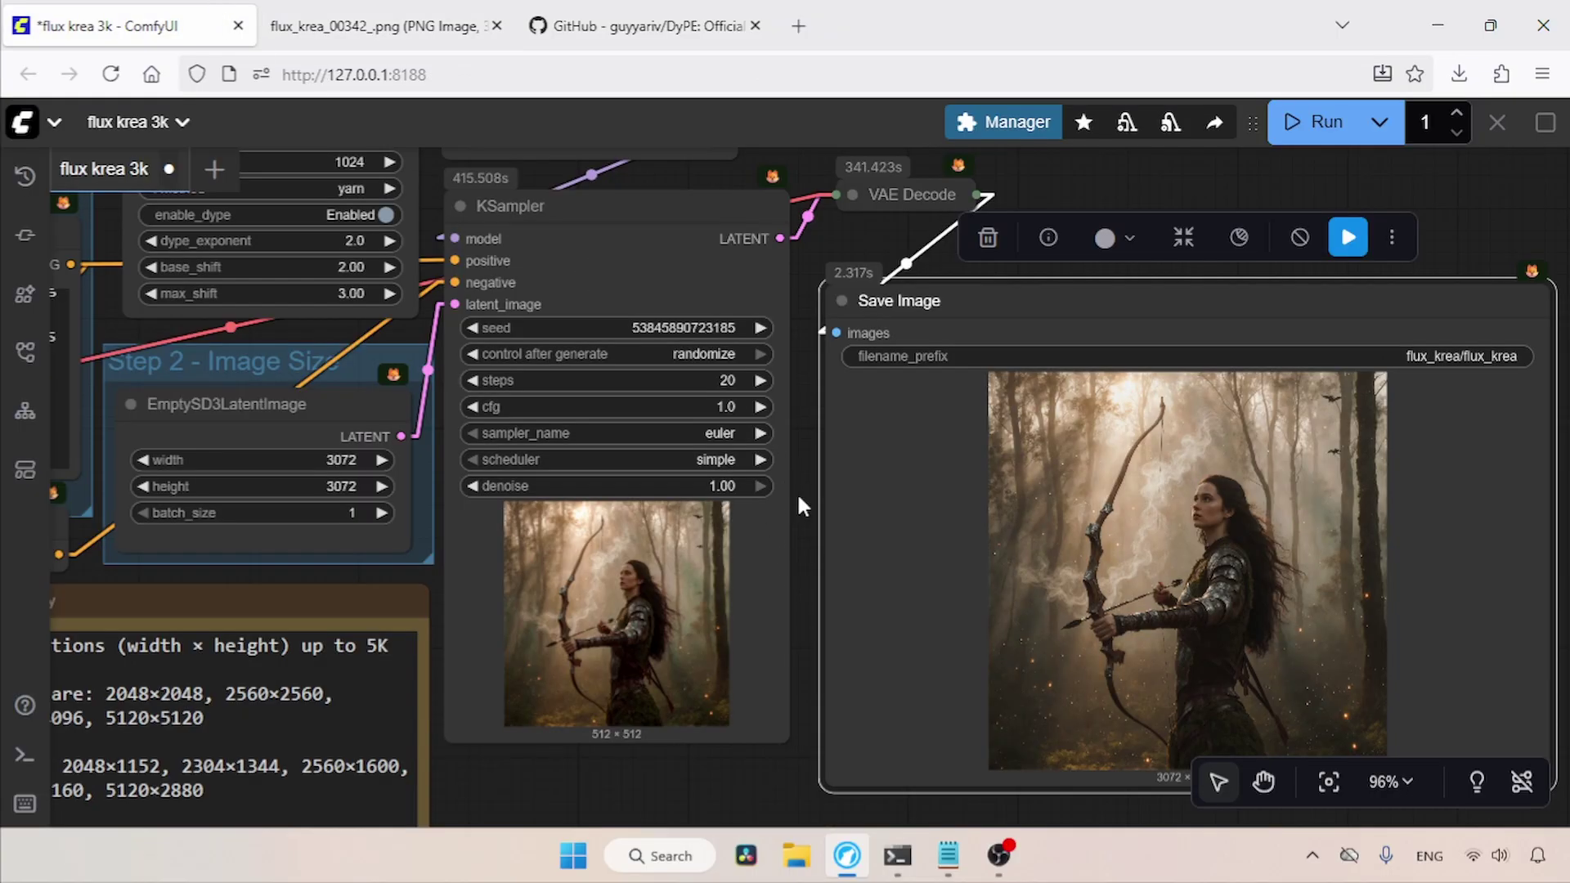